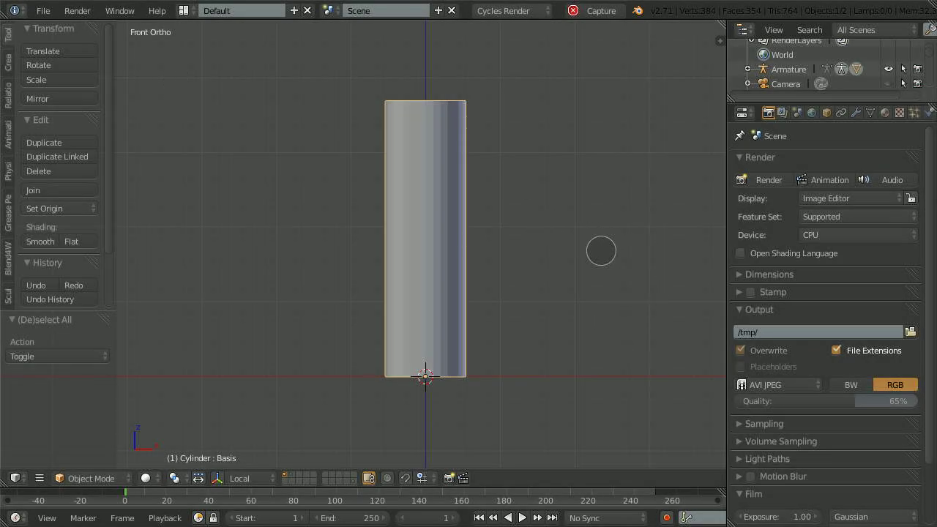
- Show the cylinder's shape keys and raise the Key.R value to 1.000 to preview its deformation
click(870, 112)
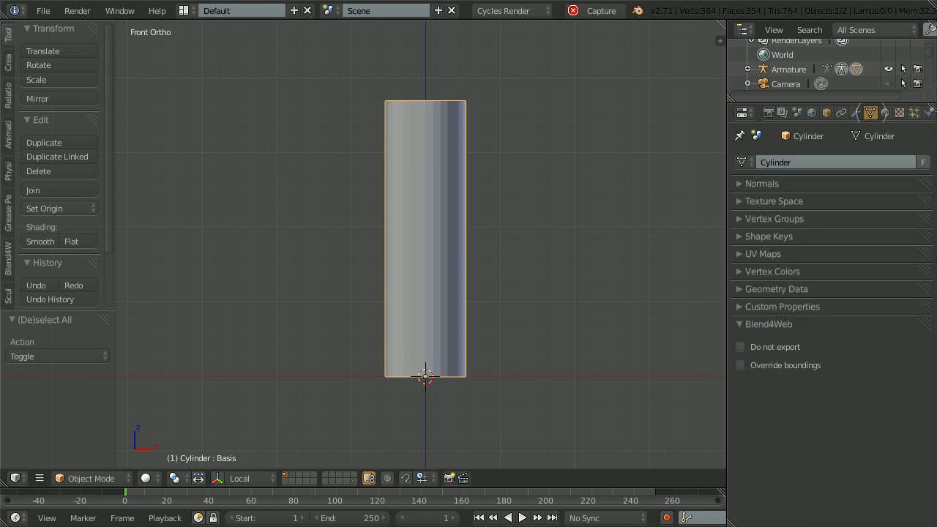
click(760, 236)
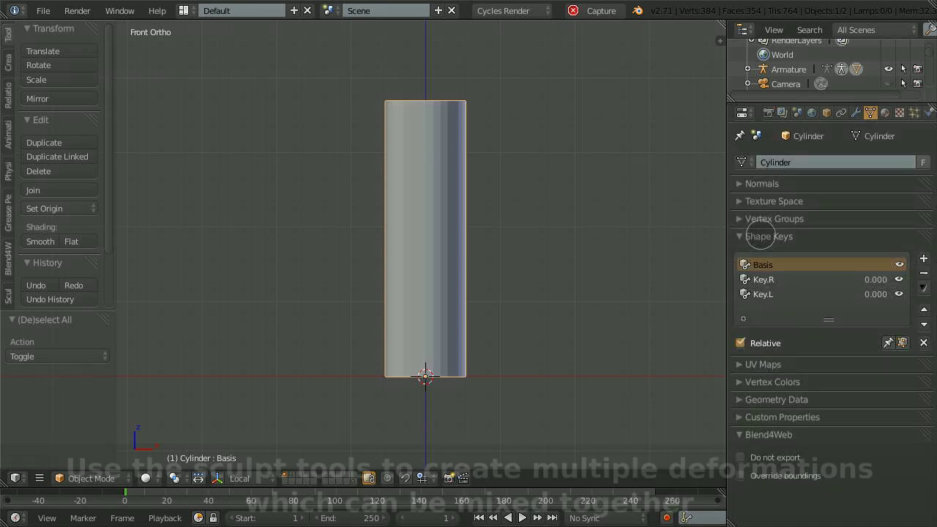
click(778, 283)
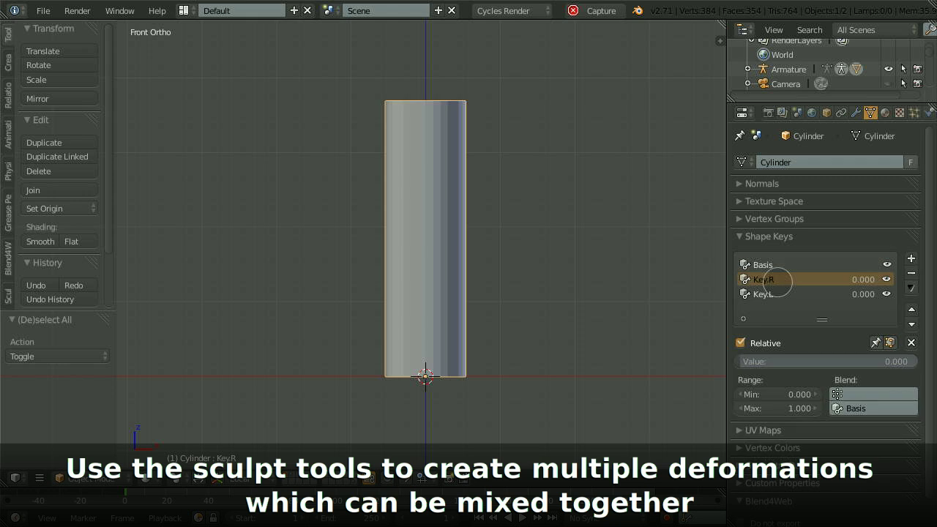
drag(741, 361, 894, 344)
- Preview the Key.L shape key and return both Key.L and Key.R to 0.000
click(768, 294)
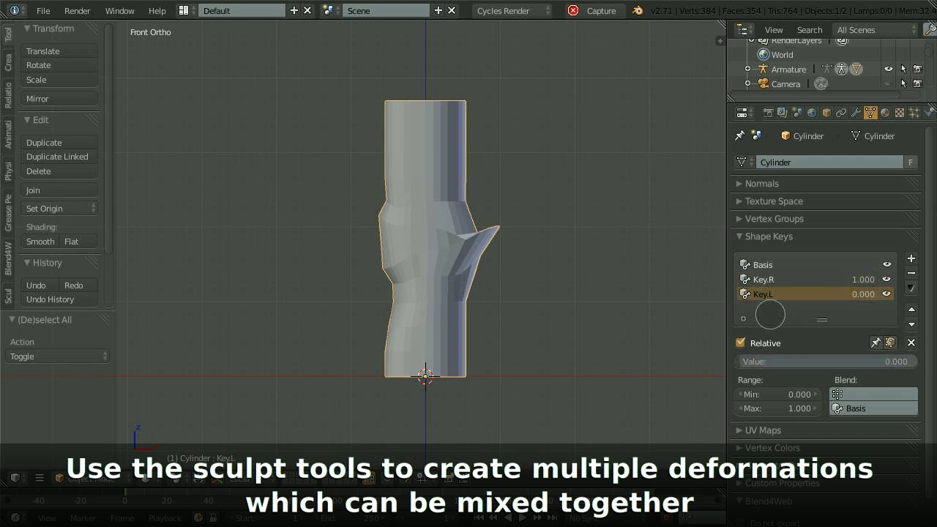
mouse_move(742, 361)
mouse_down()
mouse_move(921, 364)
mouse_move(741, 362)
mouse_up()
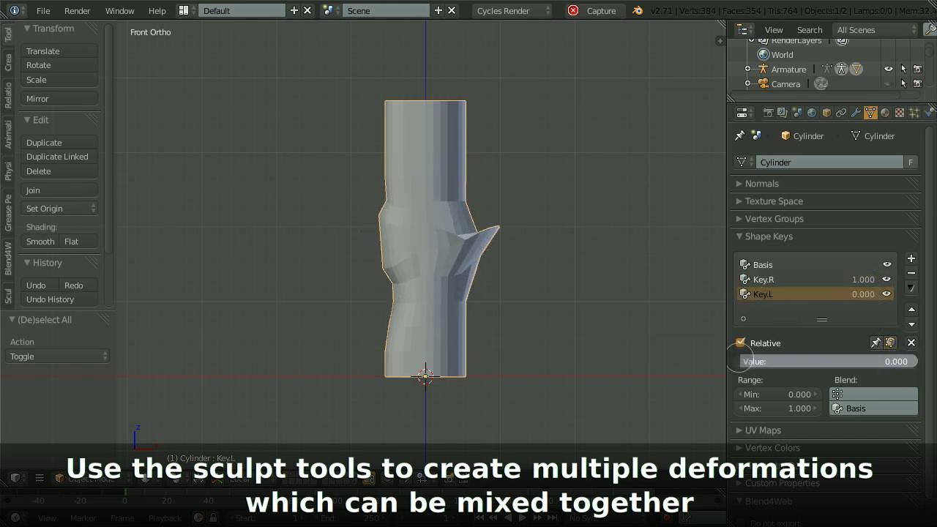
click(774, 278)
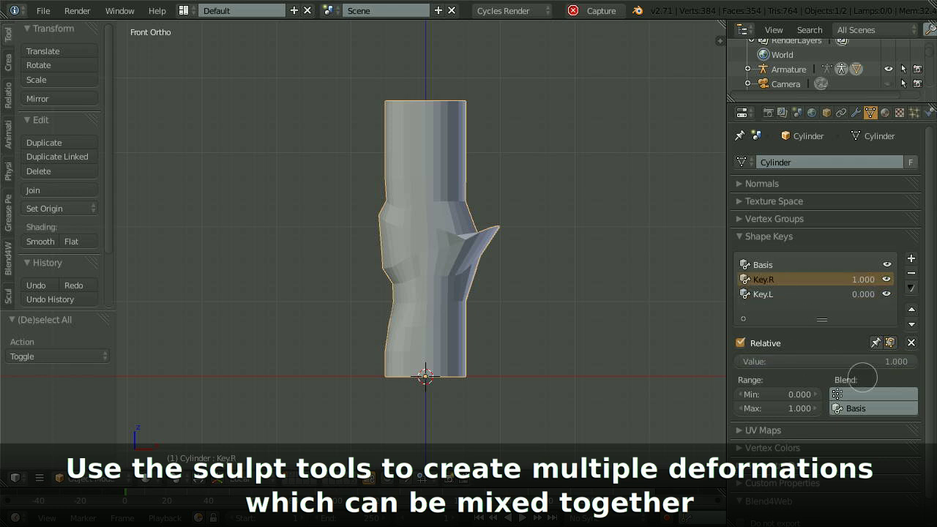
drag(907, 364, 740, 361)
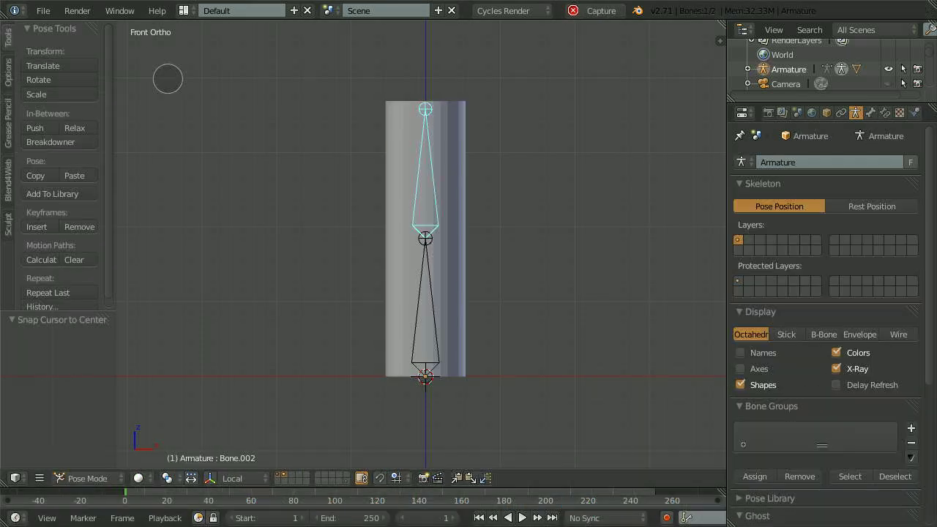
- Rotate the upper bone about -107° and raise the cylinder's Key.R value to correct the bend
key(r)
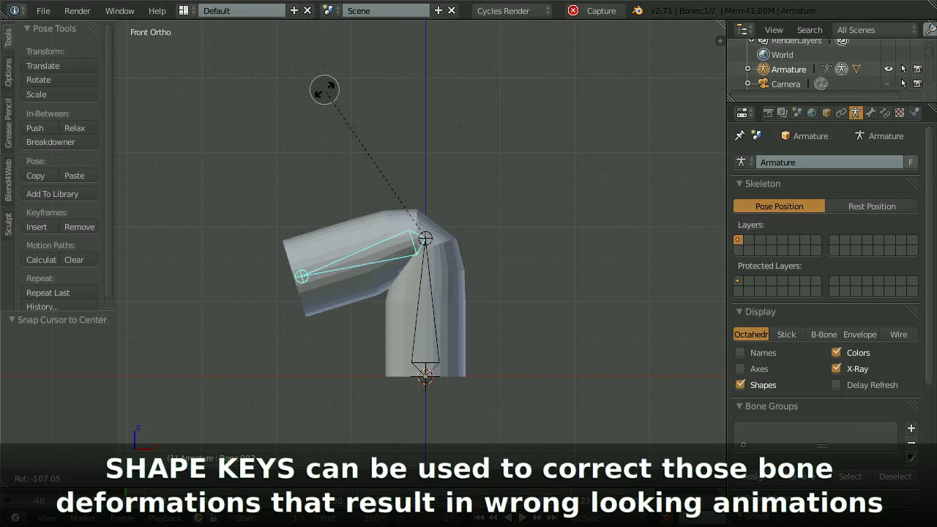
click(327, 92)
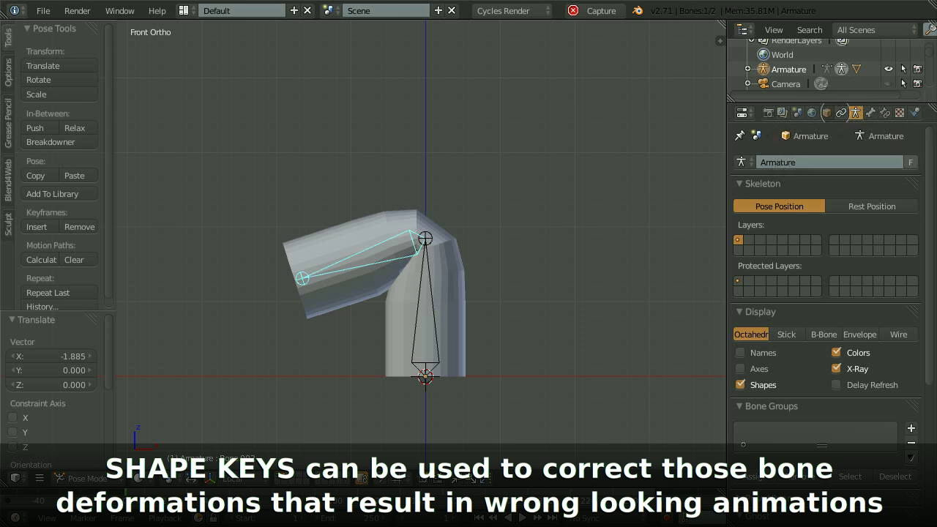
right_click(380, 227)
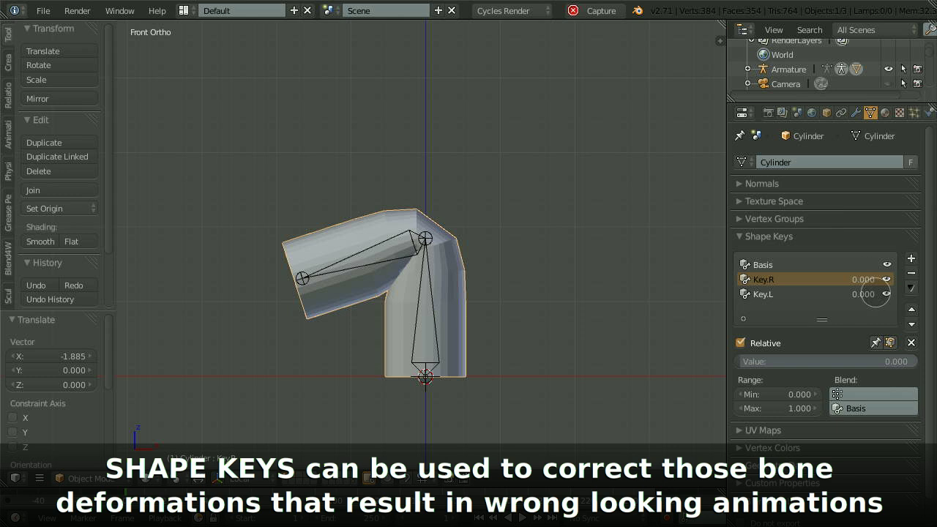
drag(742, 361, 925, 357)
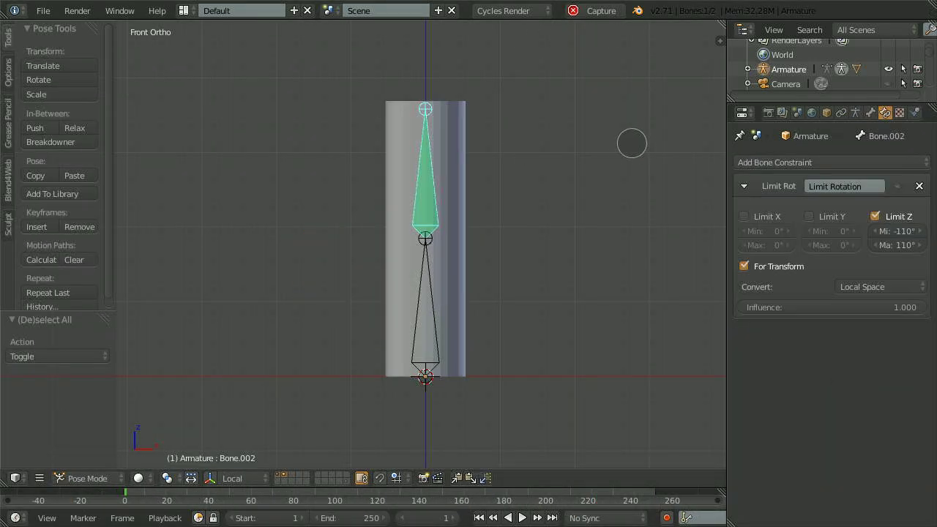
- Rotate the upper bone Bone.002 about 139° so the cylinder bends the opposite way
key(r)
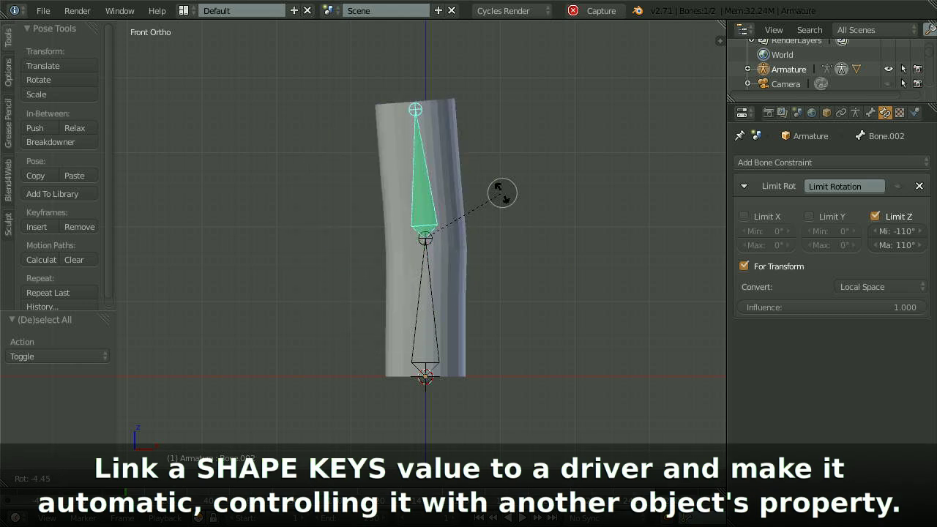
right_click(548, 192)
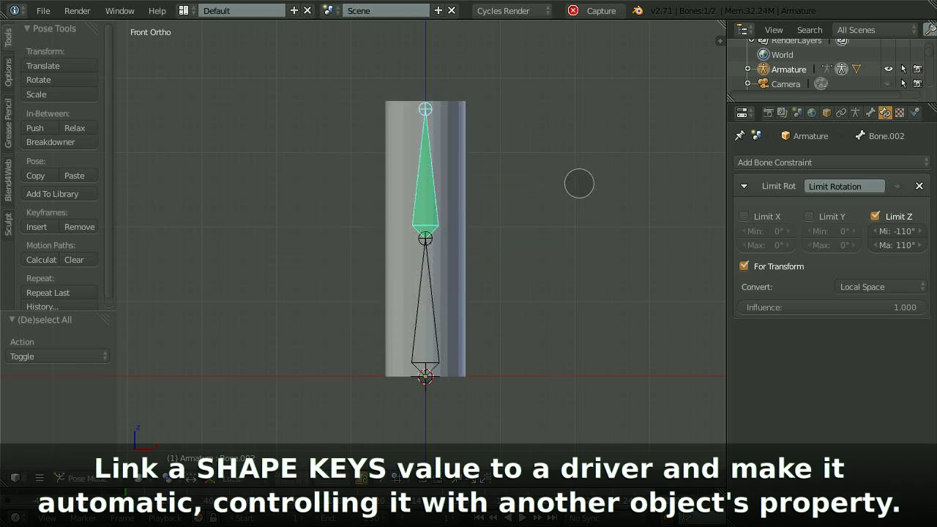
key(r)
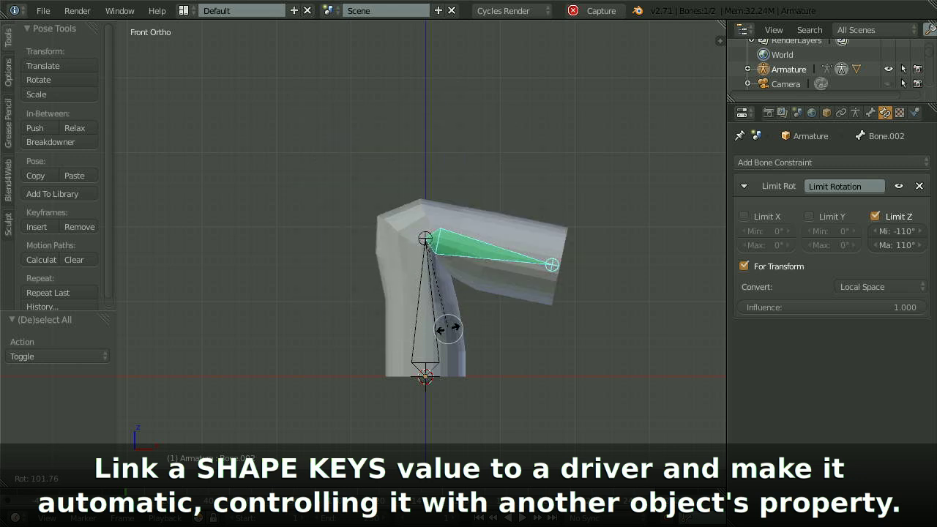
click(386, 331)
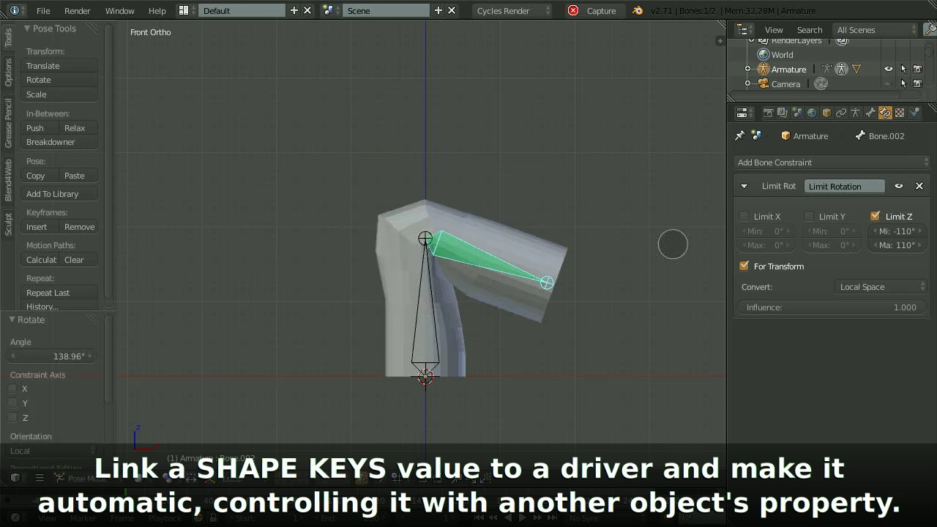
- Select the cylinder and switch its Key.L shape key off and on to compare the corrected bend
key(ctrl+Tab)
right_click(538, 238)
click(870, 113)
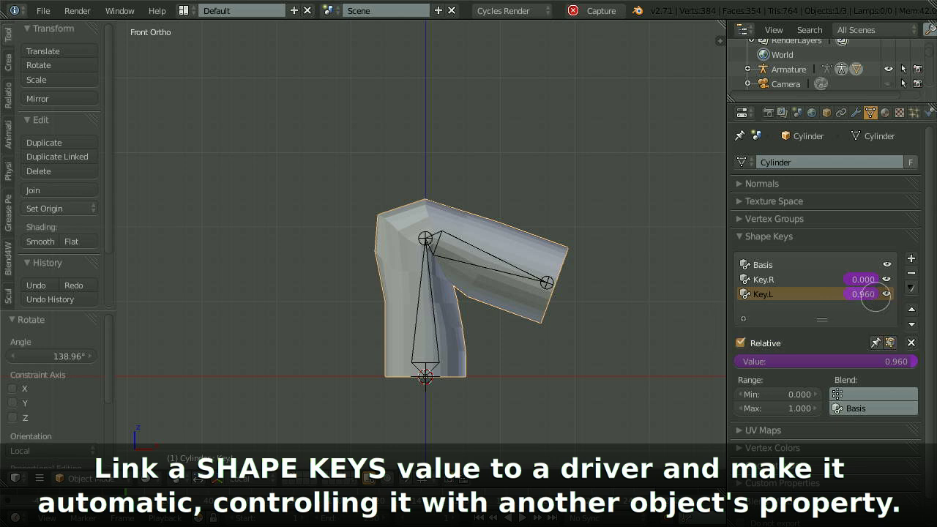
click(886, 293)
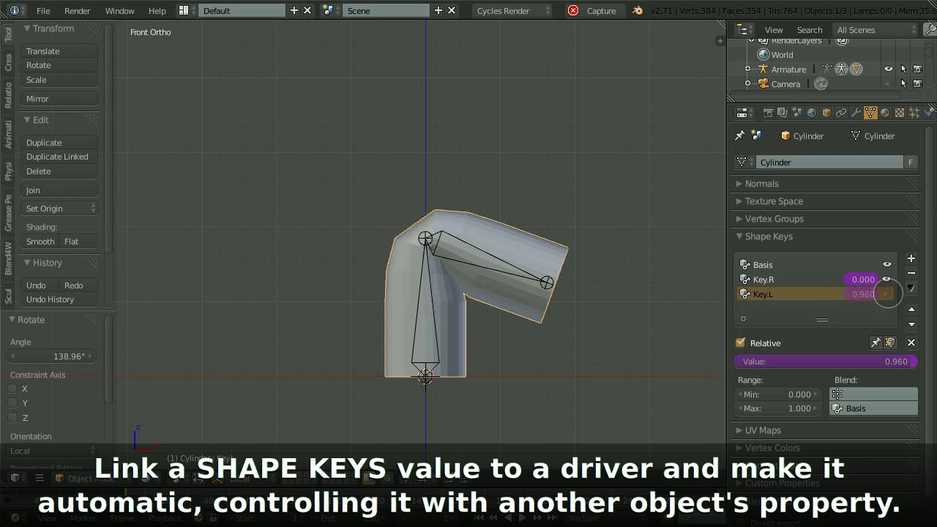
click(886, 293)
click(887, 294)
click(886, 294)
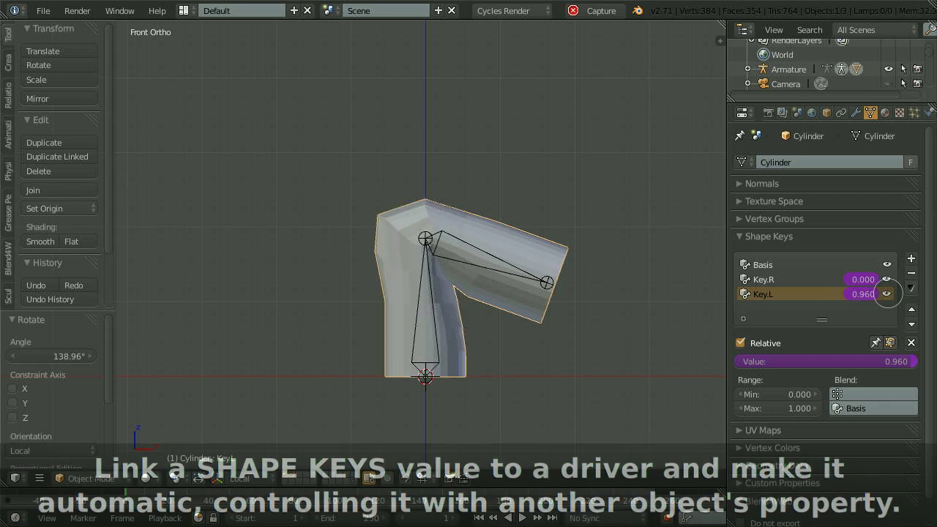
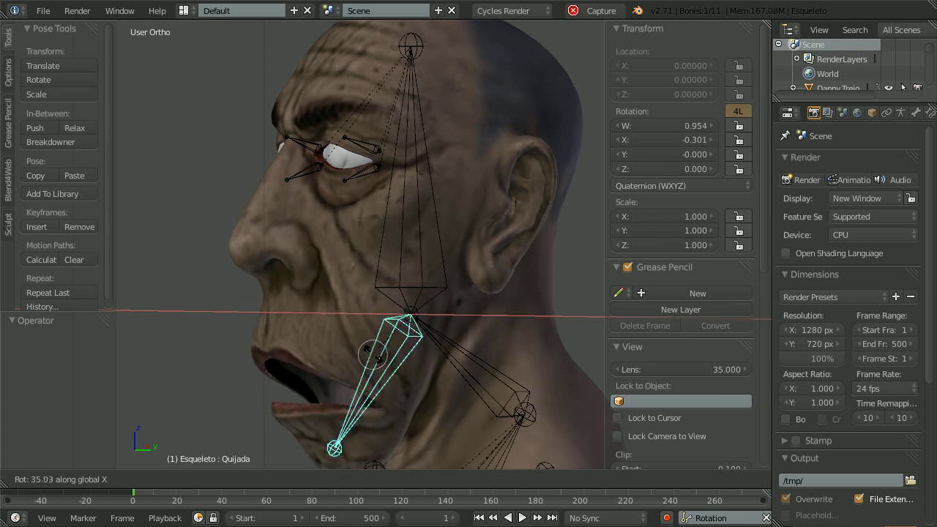
- Rotate the Quijada jaw bone about 16.5° around the global X axis
click(365, 340)
middle_drag(366, 340, 394, 365)
scroll(465, 340, down, 2)
ctrl+middle_drag(394, 365, 378, 256)
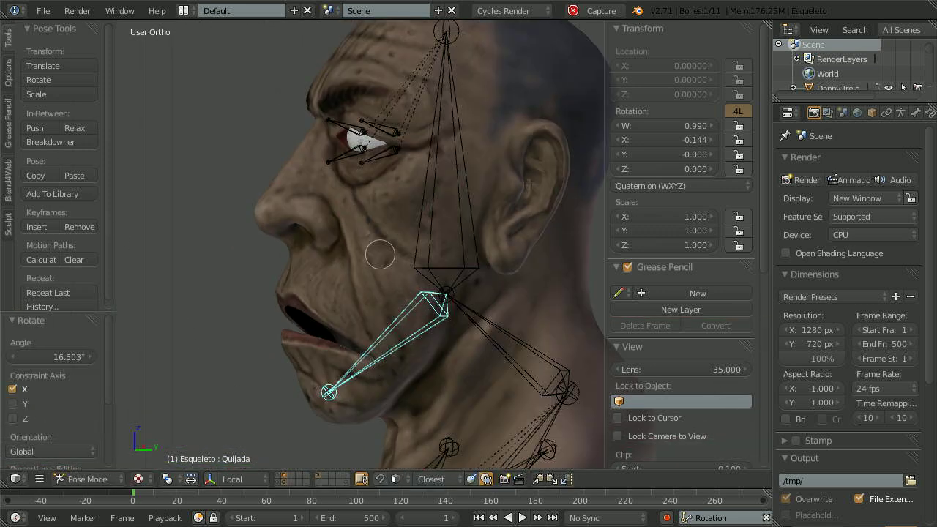
- Select the head mesh and switch it to Weight Paint mode
right_click(378, 257)
click(117, 478)
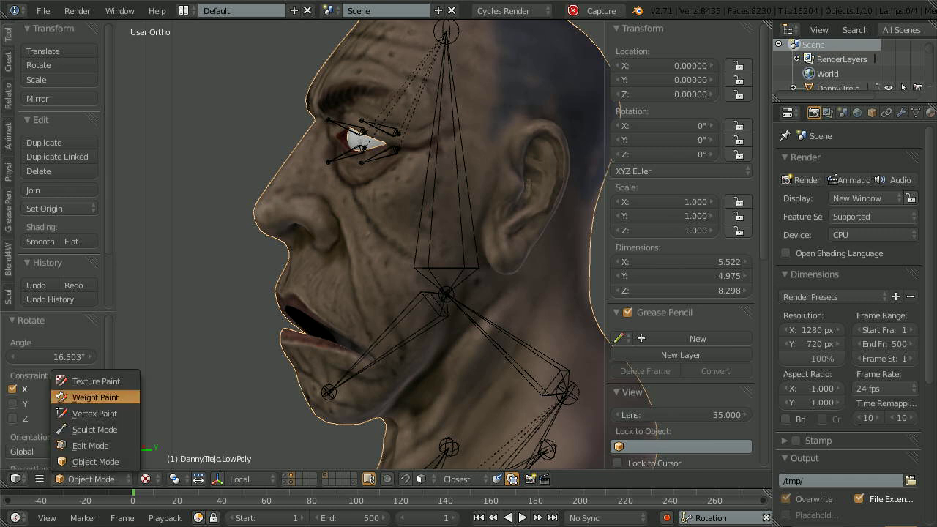
click(95, 397)
- Set up weight painting with Auto Normalize on and the Subtract brush at a 118 px radius
mouse_move(283, 334)
middle_down()
mouse_move(427, 281)
mouse_move(123, 284)
middle_up()
click(55, 225)
middle_drag(472, 256, 359, 265)
click(84, 82)
click(50, 230)
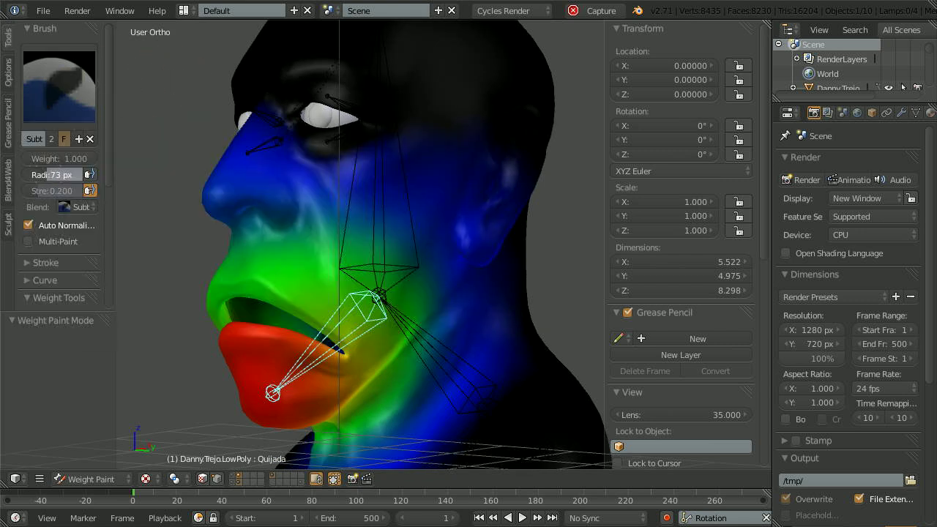
middle_drag(156, 215, 368, 237)
click(8, 73)
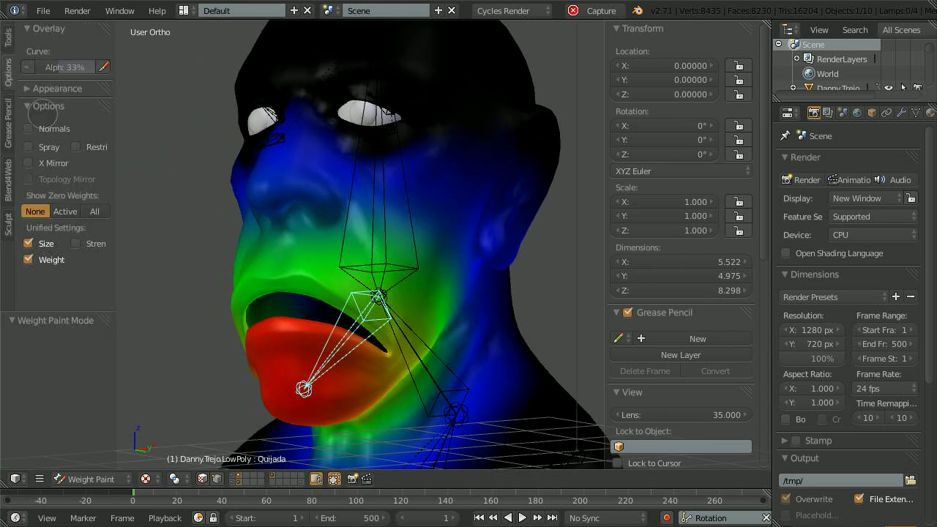
key(ctrl+Tab)
middle_drag(182, 166, 401, 183)
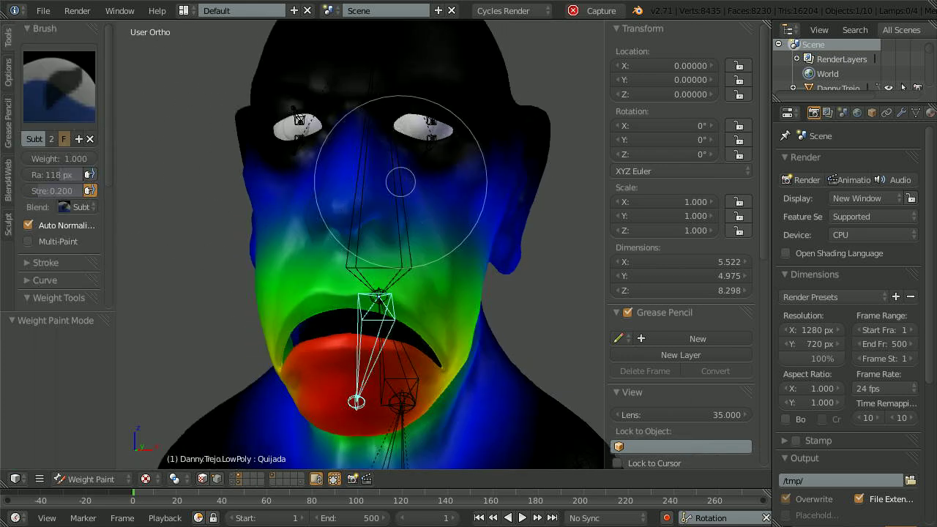
- Subtract the Quijada bone's weight from the nose and the area below the eyes
scroll(344, 165, up, 3)
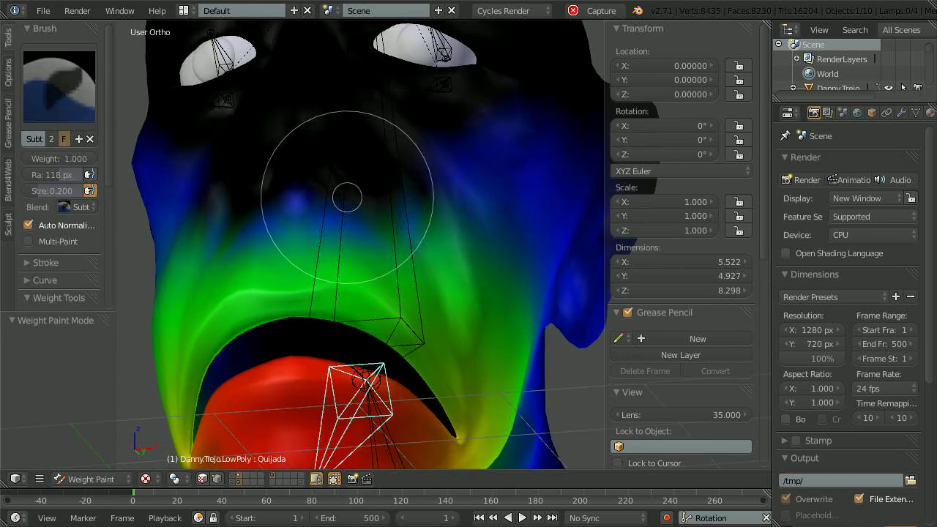
middle_drag(347, 197, 404, 178)
mouse_move(486, 232)
middle_down()
mouse_move(468, 142)
mouse_move(415, 202)
middle_up()
scroll(366, 183, up, 6)
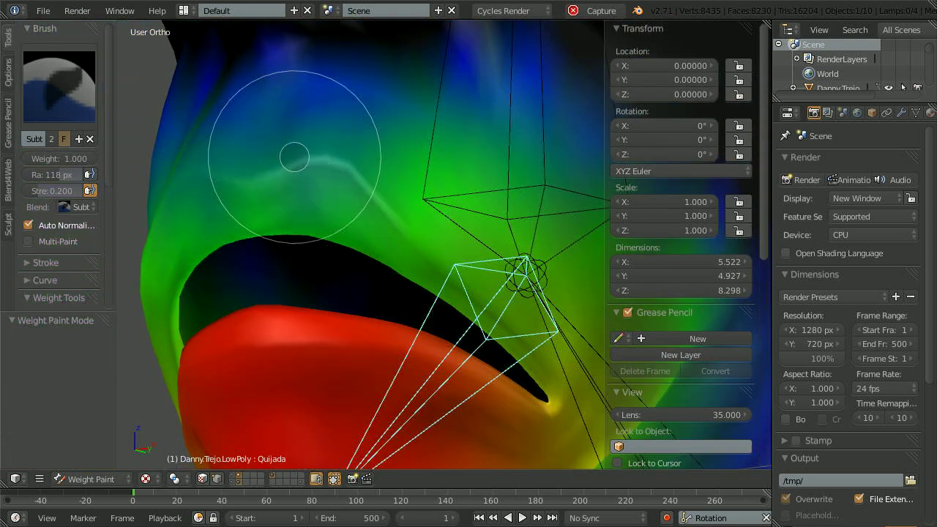
- Set the brush strength to 0.555 and subtract Quijada weight from the upper lip and cheeks
mouse_move(294, 158)
middle_down()
mouse_move(449, 140)
mouse_move(471, 170)
middle_up()
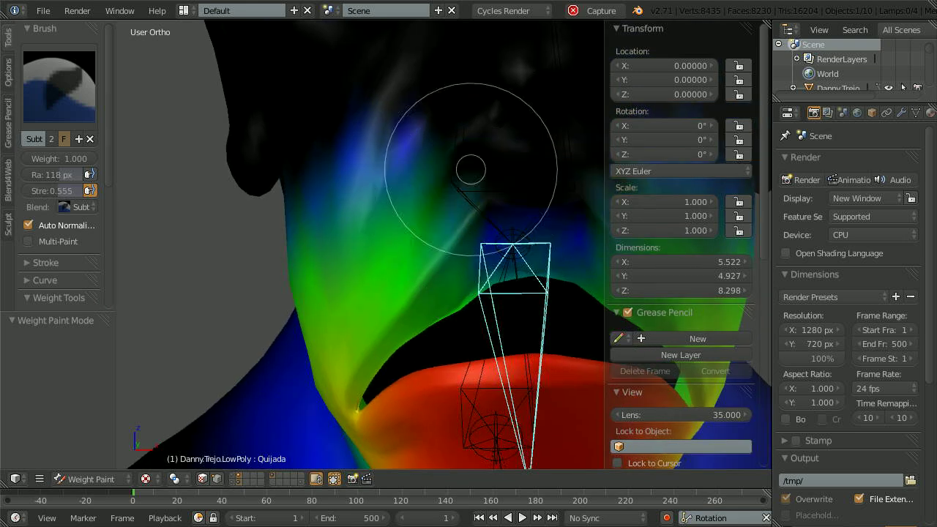
middle_drag(414, 154, 396, 181)
ctrl+middle_drag(406, 216, 404, 177)
mouse_move(102, 293)
mouse_down()
mouse_move(395, 276)
mouse_move(279, 193)
mouse_move(189, 193)
mouse_move(139, 227)
mouse_up()
mouse_move(391, 152)
ctrl+middle_down()
mouse_move(389, 216)
mouse_move(332, 224)
ctrl+middle_up()
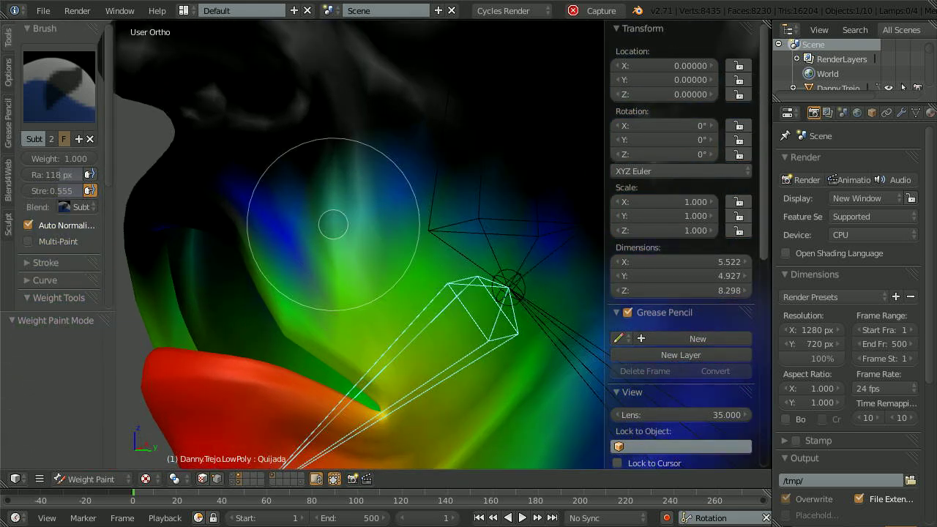
mouse_move(326, 265)
ctrl+middle_down()
mouse_move(323, 228)
mouse_move(334, 205)
mouse_move(404, 184)
ctrl+middle_up()
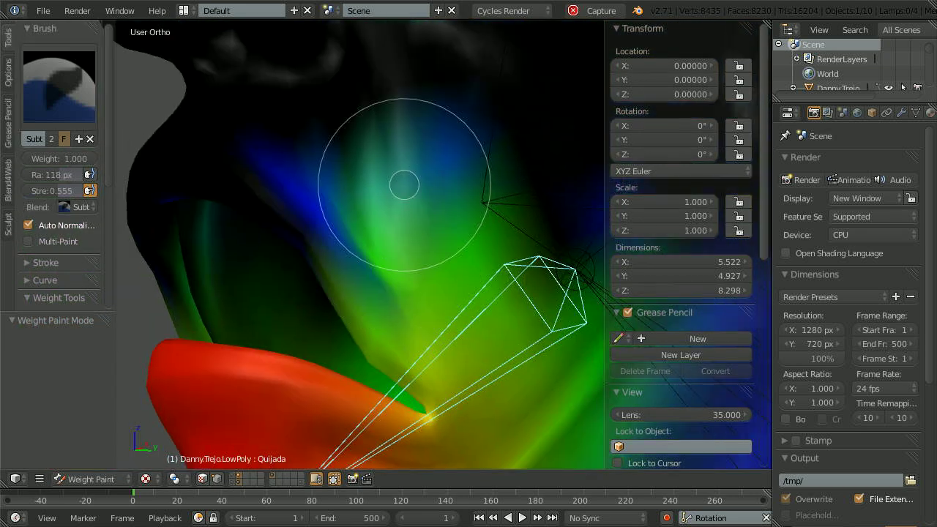
- Subtract the remaining Quijada weight along the upper lip edge near the mouth corner and across the upper face
mouse_move(295, 157)
middle_down()
mouse_move(339, 224)
mouse_move(429, 265)
mouse_move(473, 234)
mouse_move(494, 261)
mouse_move(478, 173)
mouse_move(385, 240)
middle_up()
drag(384, 241, 402, 142)
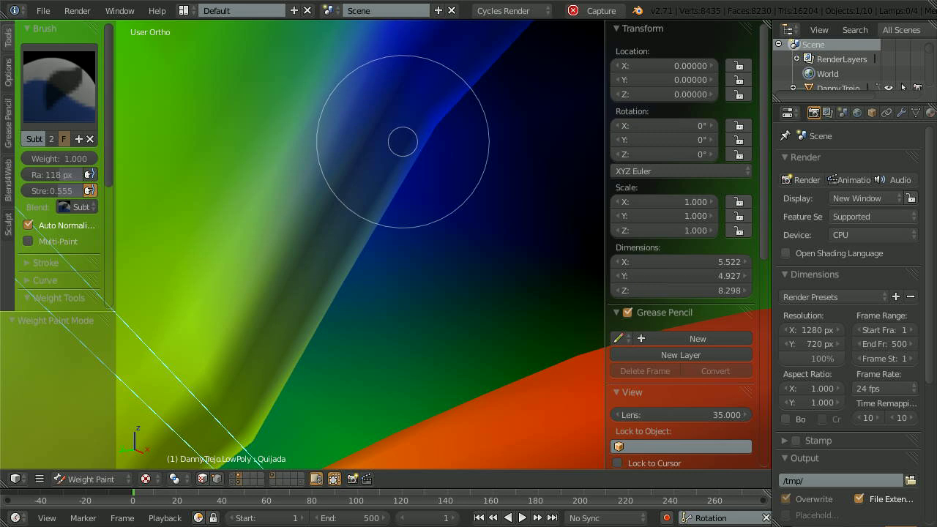
middle_drag(402, 142, 398, 173)
mouse_move(322, 269)
middle_down()
mouse_move(278, 275)
mouse_move(324, 210)
mouse_move(388, 229)
mouse_move(399, 121)
mouse_move(393, 224)
mouse_move(387, 139)
mouse_move(339, 158)
mouse_move(337, 128)
mouse_move(481, 320)
mouse_move(450, 241)
mouse_move(372, 236)
mouse_move(441, 153)
mouse_move(373, 161)
mouse_move(339, 134)
mouse_move(402, 182)
mouse_move(395, 150)
mouse_move(409, 158)
mouse_move(347, 246)
mouse_move(322, 245)
middle_up()
scroll(409, 158, down, 6)
scroll(322, 244, up, 3)
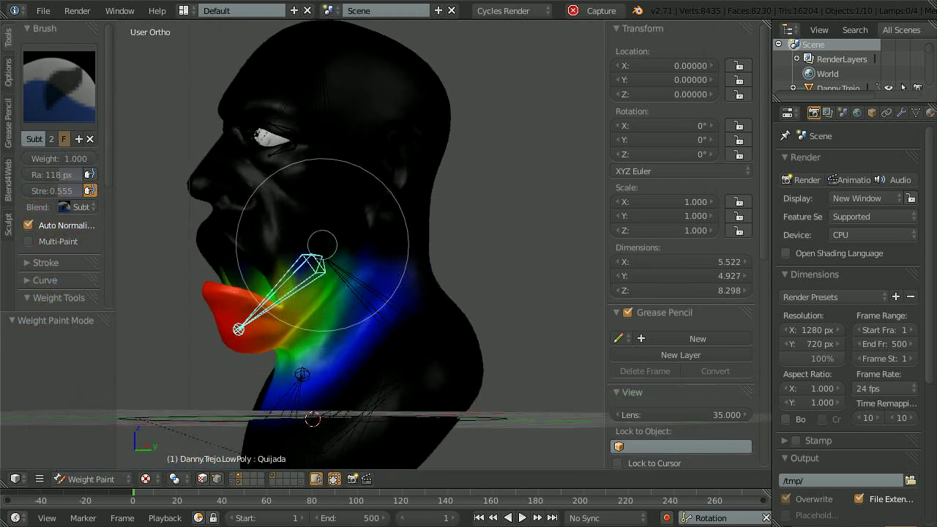
- Return the head mesh to Object Mode and test the Quijada jaw bone's rotation around the global X axis
click(101, 478)
click(104, 463)
scroll(351, 248, down, 3)
right_click(300, 266)
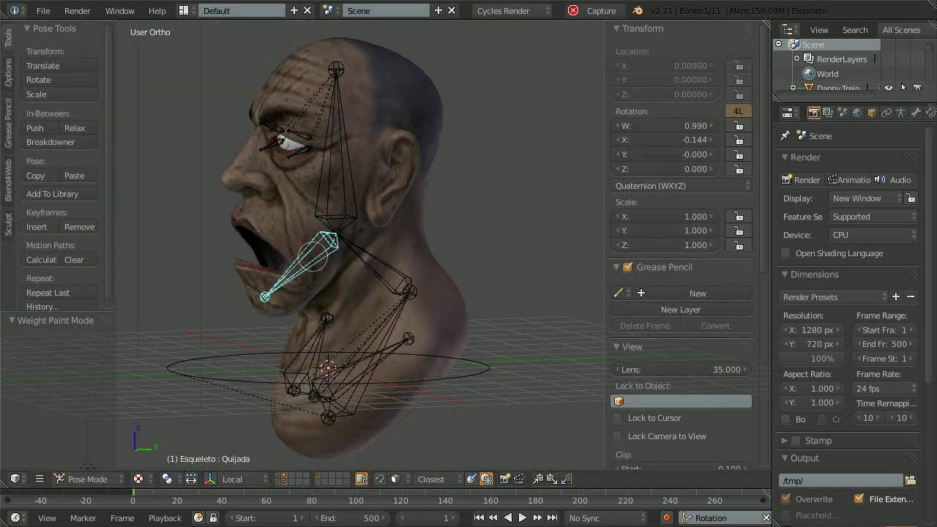
scroll(359, 297, up, 2)
key(r)
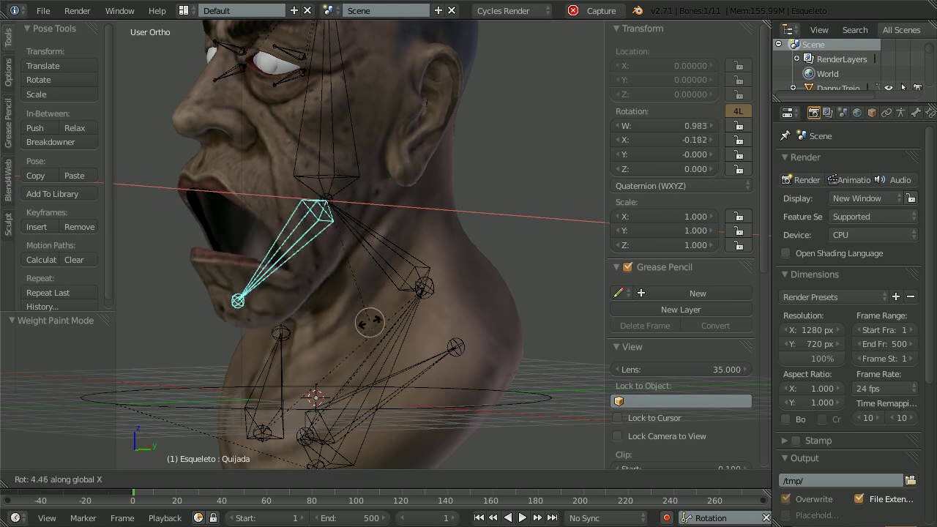
click(368, 329)
- Open the mouth wider by rotating the Quijada bone about 21° around the global X axis
middle_drag(368, 329, 479, 238)
key(r)
key(x)
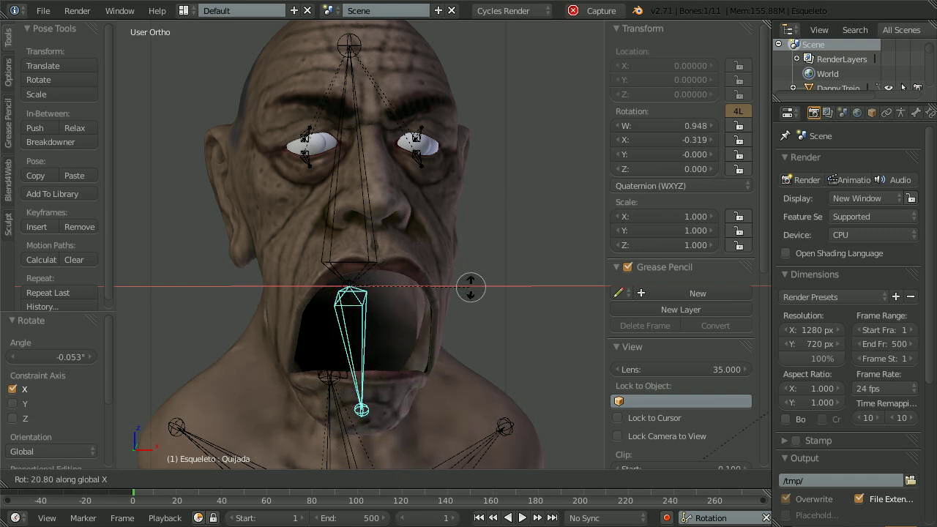
click(461, 283)
- Select the head mesh again and put it back in Weight Paint mode with the jaw open
right_click(296, 310)
click(95, 479)
click(95, 397)
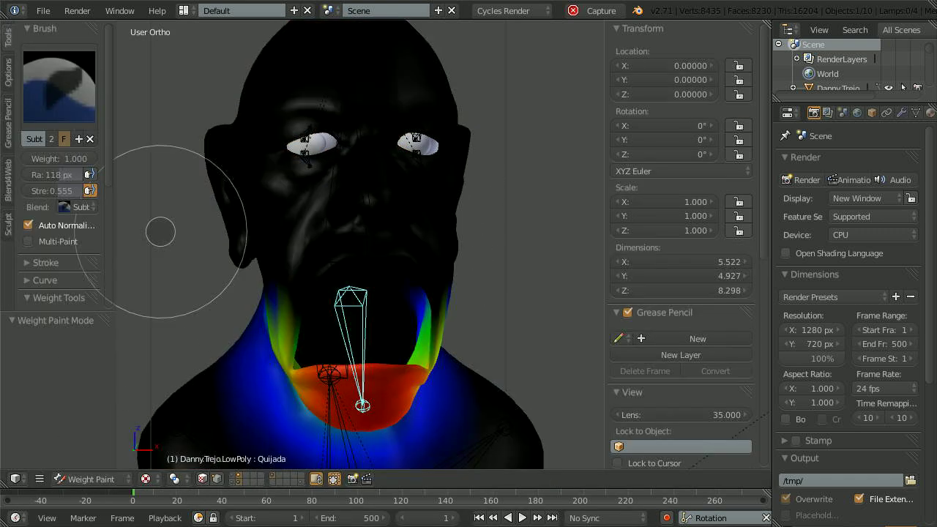
- Switch to the Add weight brush with strength 0.134 and paint Quijada weight onto the cheek near the jaw bone's pivot
click(60, 88)
click(50, 168)
middle_drag(286, 259, 356, 262)
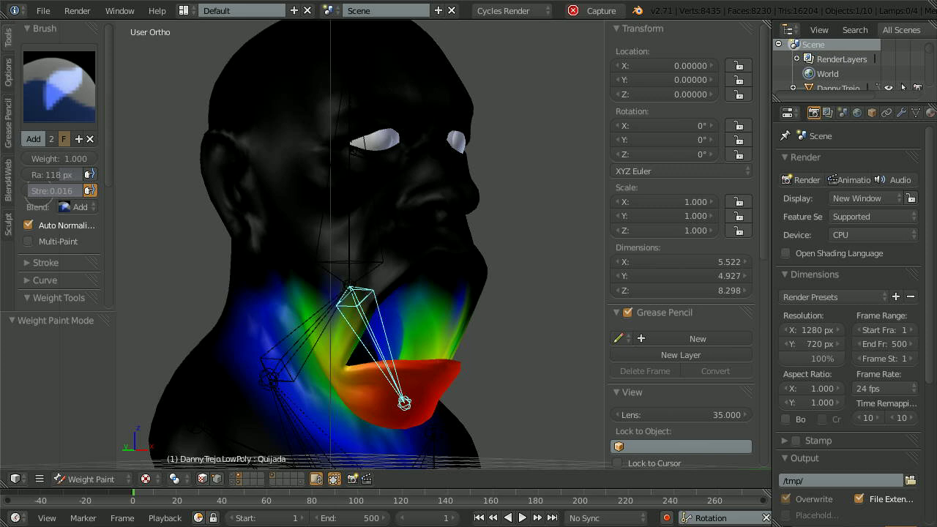
drag(38, 191, 39, 191)
mouse_move(315, 234)
middle_down()
mouse_move(227, 228)
mouse_move(281, 238)
middle_up()
scroll(374, 265, up, 7)
shift+middle_drag(396, 293, 341, 247)
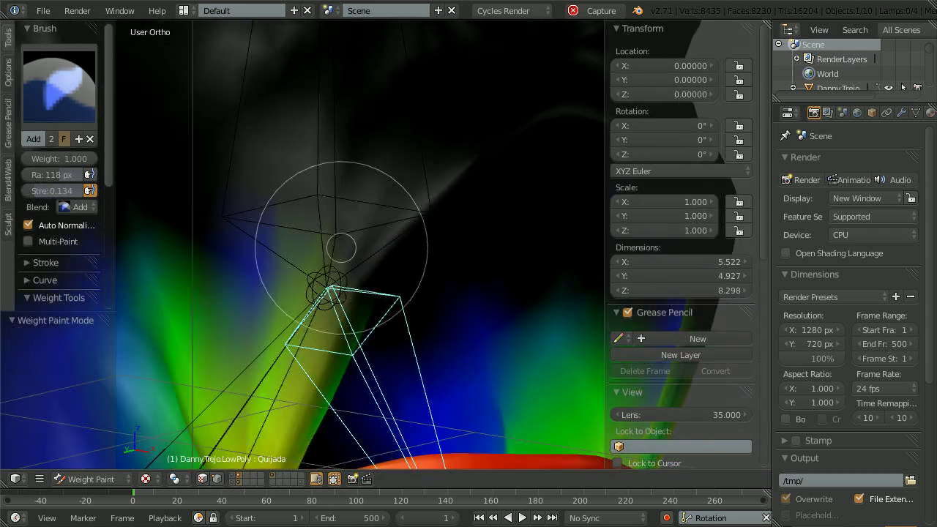
drag(304, 260, 314, 250)
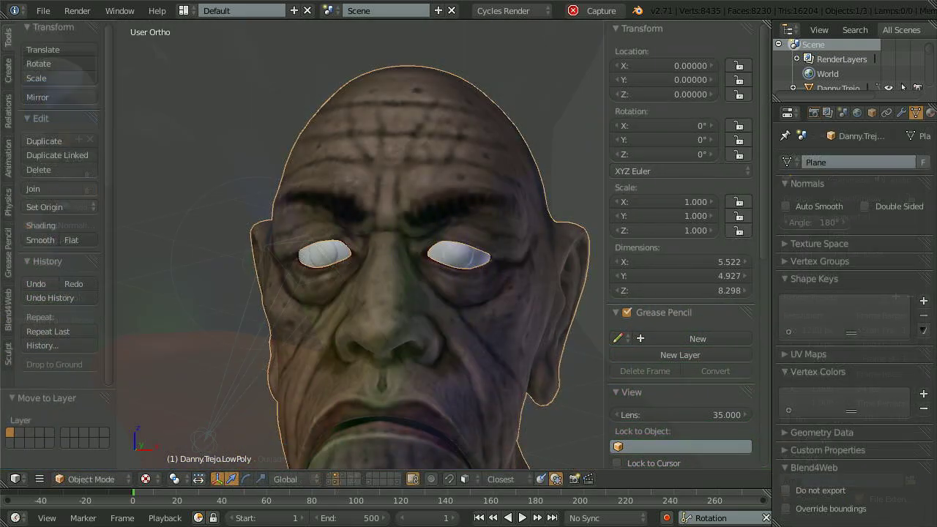
- Add a Base shape key and a second key to the head mesh, and set the second key's value to 1.000
click(923, 301)
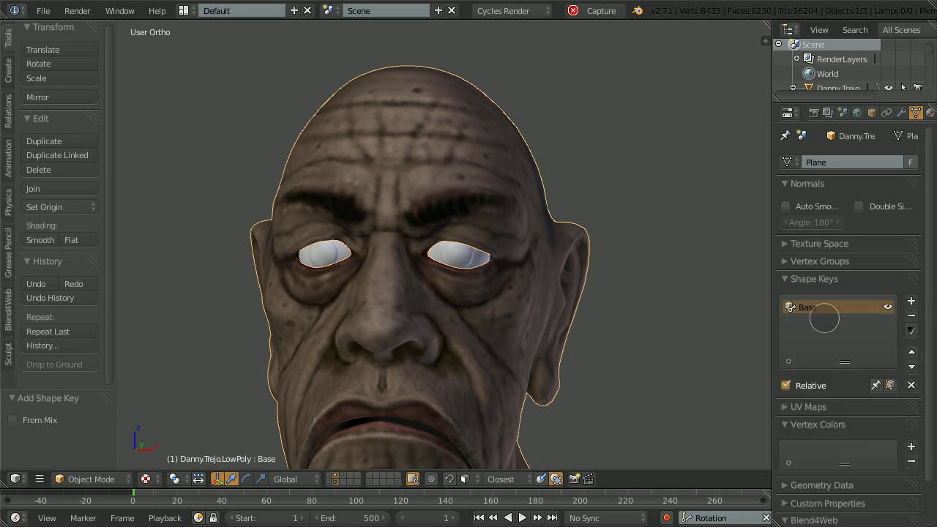
click(911, 301)
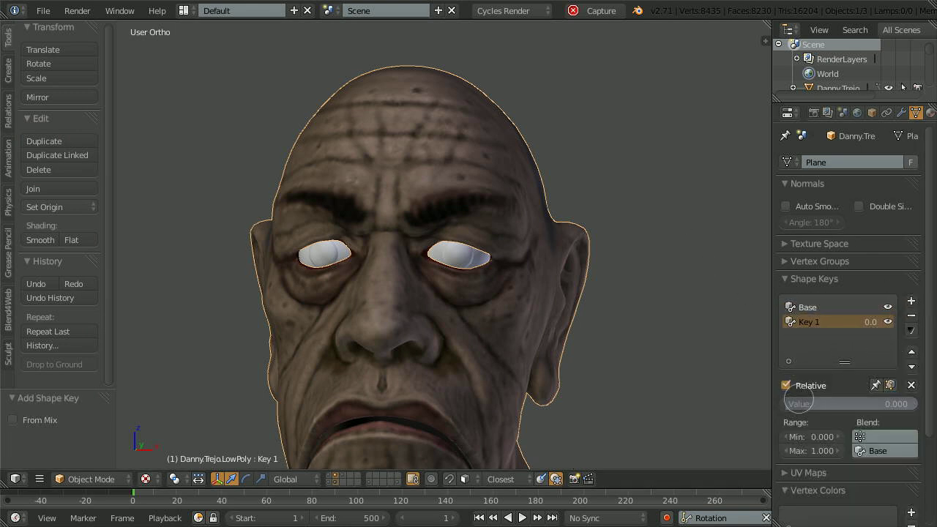
middle_drag(470, 289, 486, 302)
shift+middle_drag(486, 302, 491, 268)
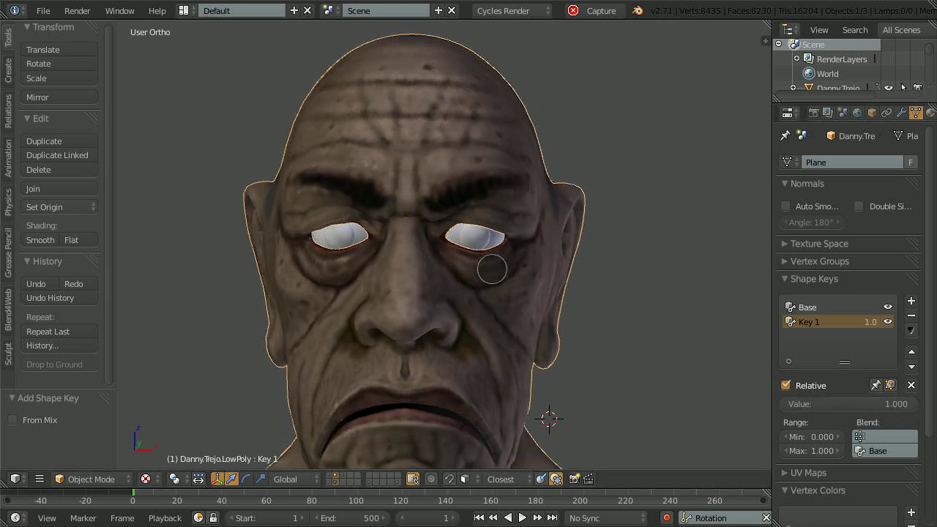
- Put the head mesh in Sculpt Mode and choose the Grab brush with a linear falloff curve
click(94, 479)
click(96, 429)
shift+middle_drag(417, 239, 401, 327)
click(60, 85)
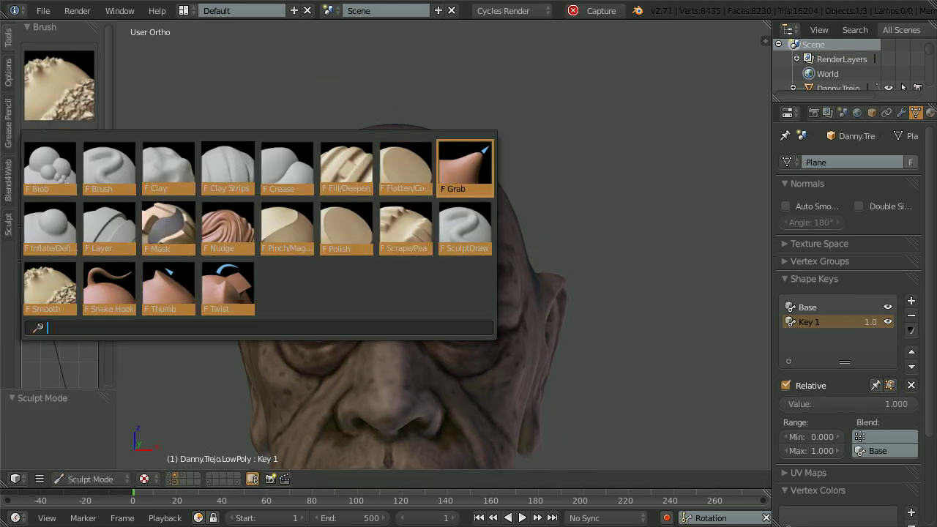
click(465, 167)
mouse_move(464, 166)
middle_down()
mouse_move(494, 259)
mouse_move(520, 274)
mouse_move(498, 230)
mouse_move(459, 266)
middle_up()
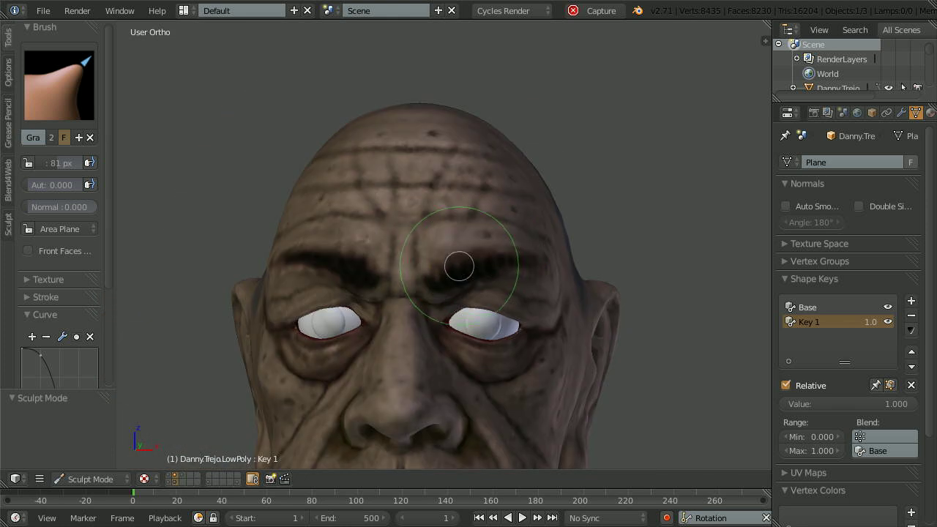
scroll(88, 293, down, 5)
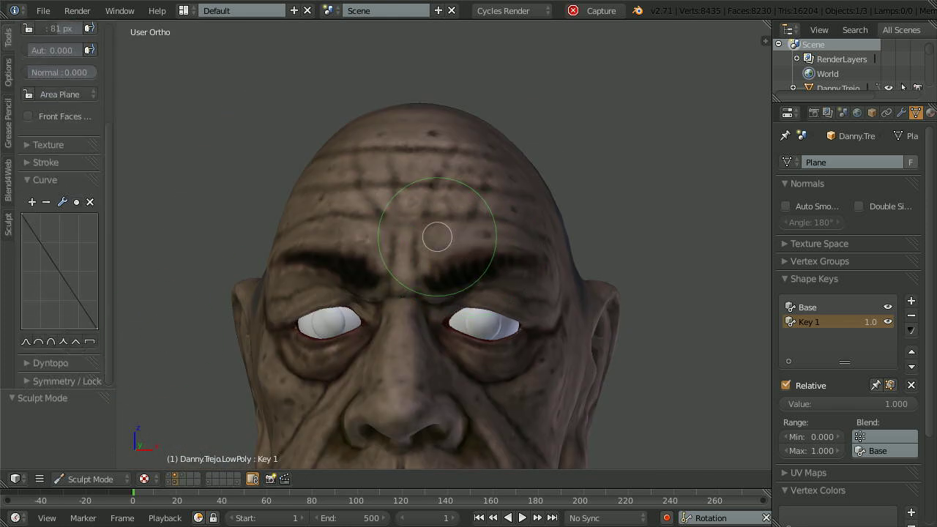
- Pull the character's left eyebrow upward with a Grab stroke, and open the sculpting symmetry settings
middle_drag(437, 237, 456, 252)
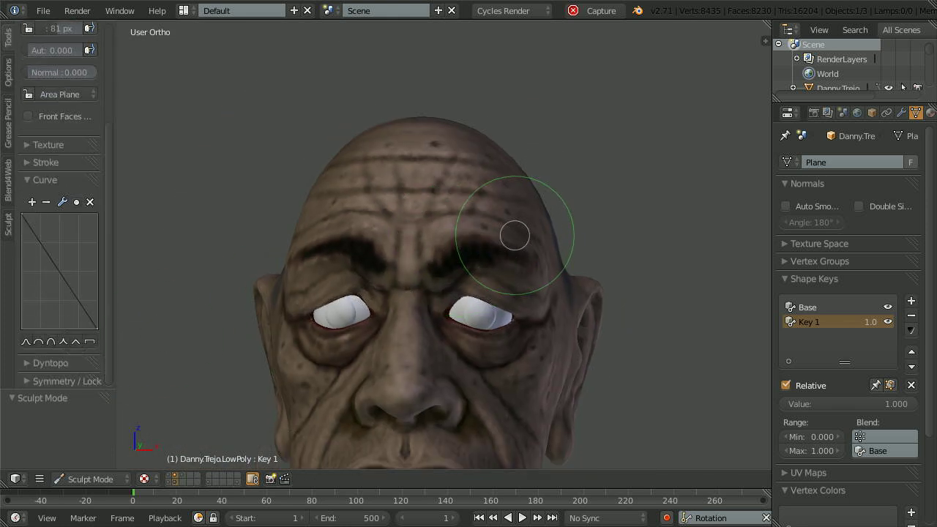
drag(514, 235, 516, 245)
click(33, 380)
scroll(72, 196, down, 6)
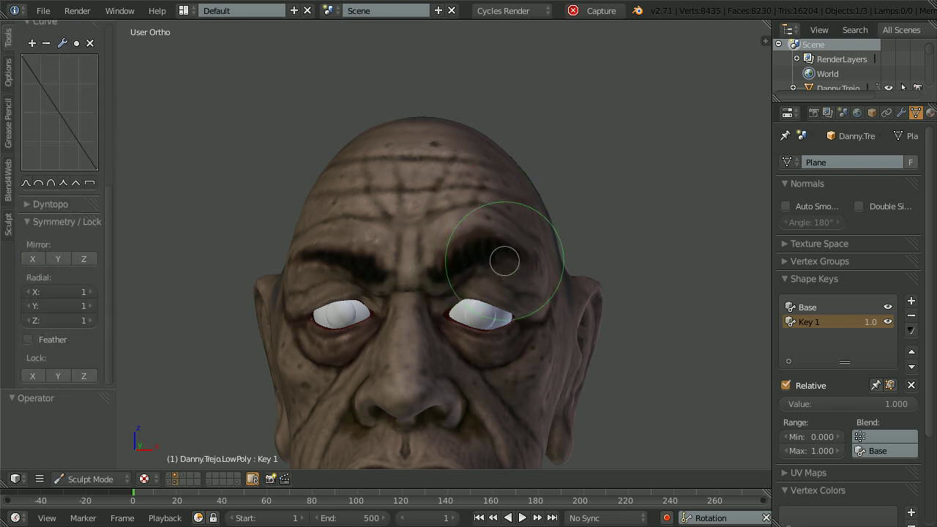
- Give the Grab brush a smooth falloff and sculpt the character's left eyebrow and upper eyelid into a raised pose
mouse_move(436, 284)
middle_down()
mouse_move(468, 255)
mouse_move(550, 242)
mouse_move(536, 251)
middle_up()
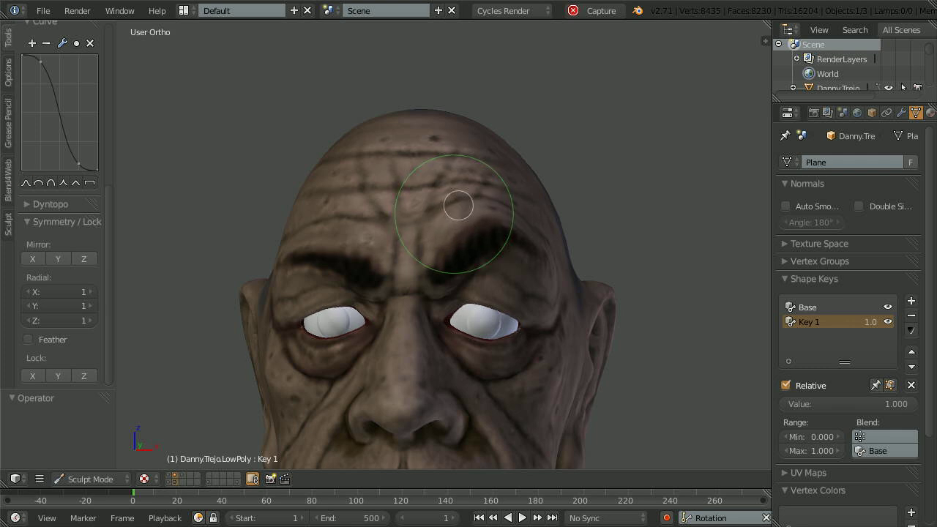
mouse_move(459, 206)
middle_down()
mouse_move(495, 259)
mouse_move(529, 229)
mouse_move(592, 246)
mouse_move(604, 316)
mouse_move(523, 240)
middle_up()
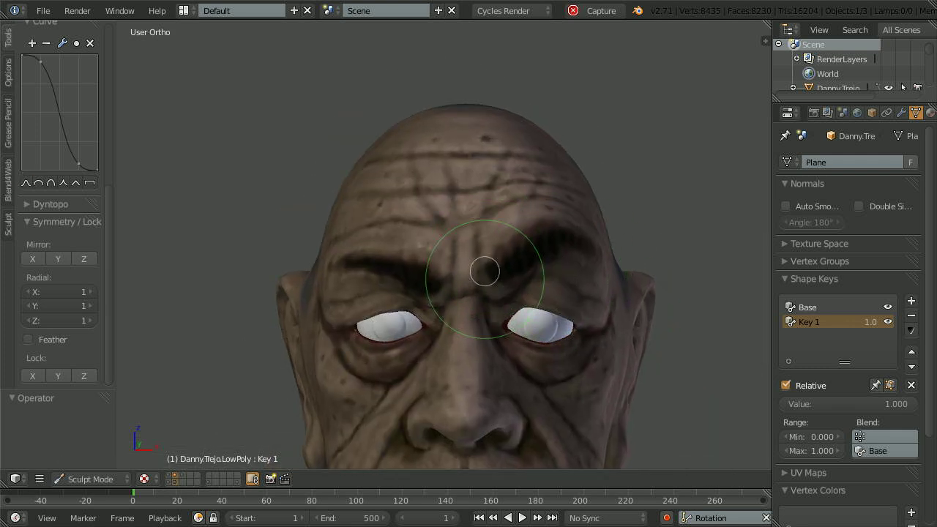
scroll(485, 272, up, 3)
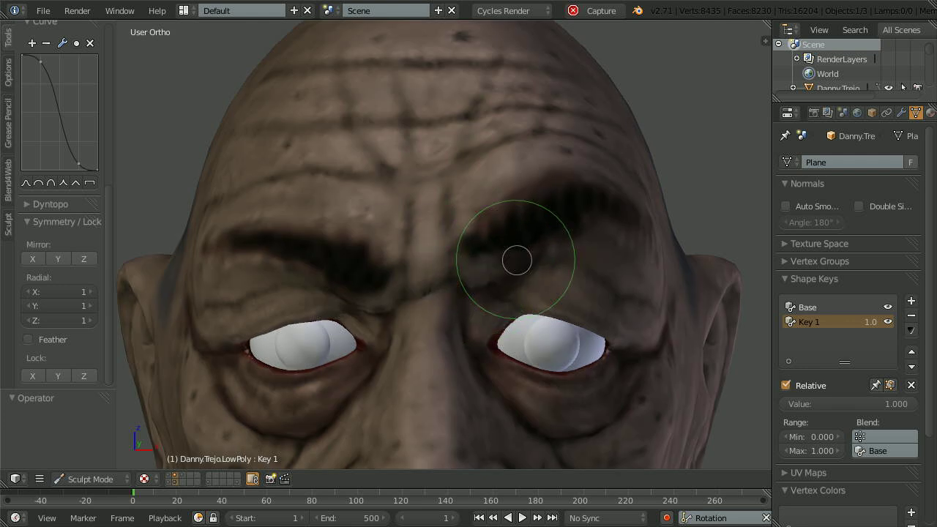
scroll(513, 220, down, 2)
middle_drag(630, 196, 522, 195)
scroll(522, 195, up, 3)
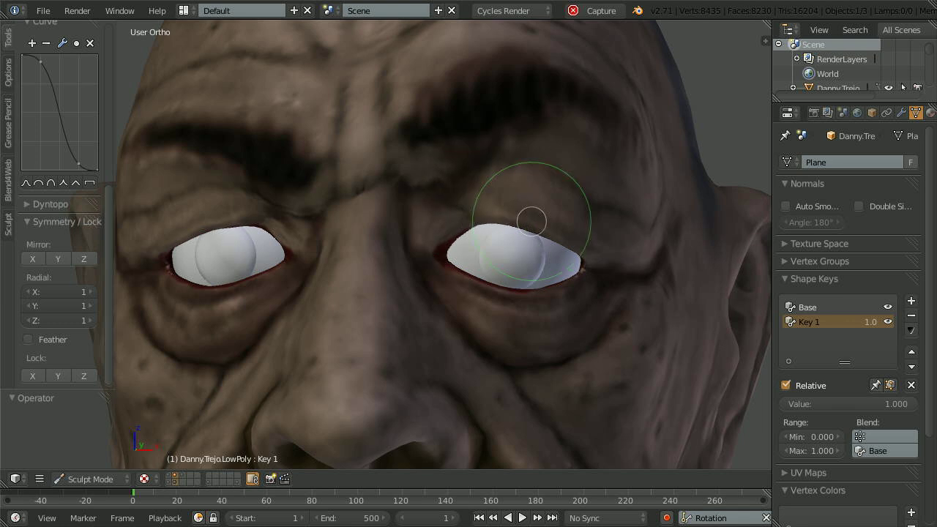
scroll(533, 210, down, 5)
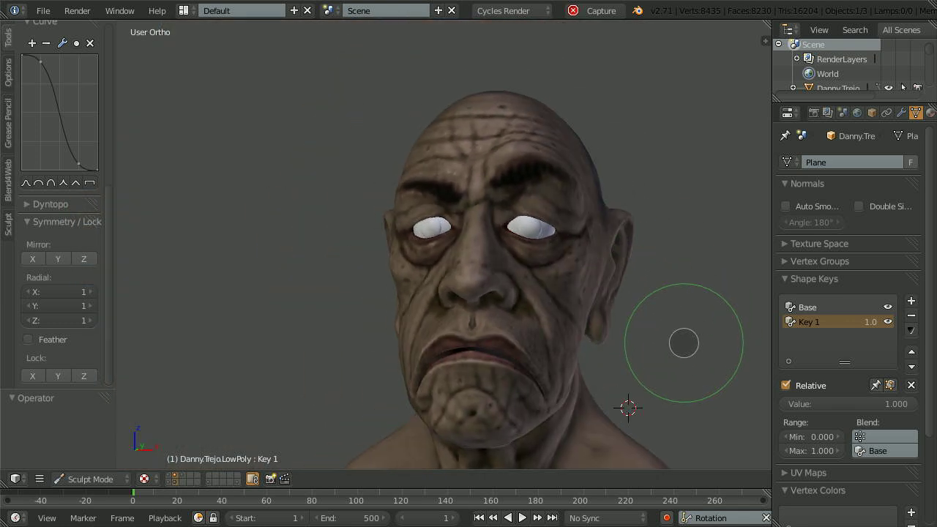
- Return the head to Object Mode, try the eyebrow shape key's value range and rename the key ceja.L
click(90, 479)
click(88, 464)
middle_drag(545, 268, 585, 275)
scroll(586, 275, up, 2)
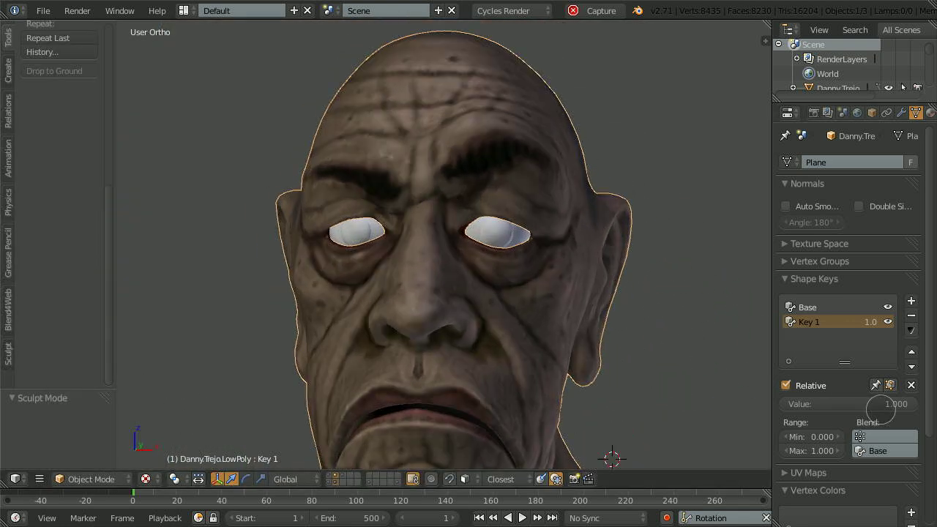
drag(894, 405, 911, 424)
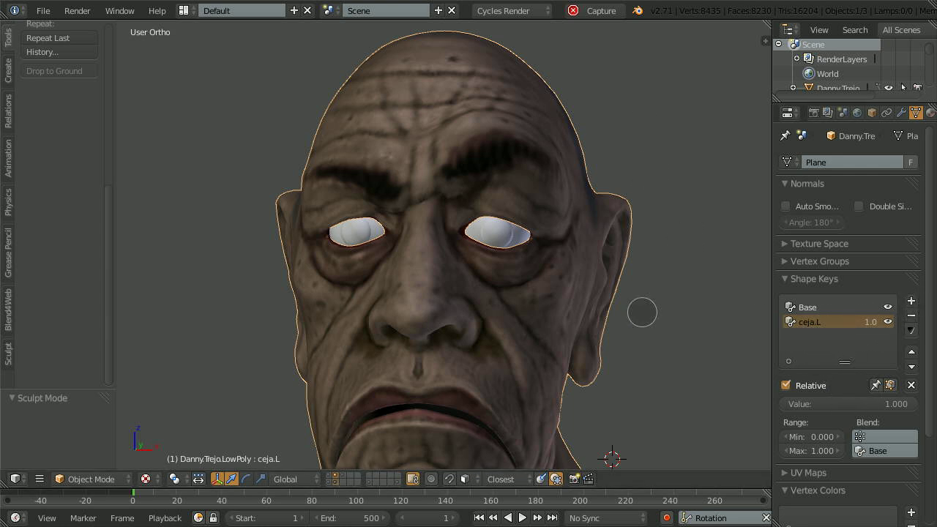
middle_drag(642, 312, 632, 308)
- Create a new shape key from the current mix, with ceja.L set to 0 and the new key set to 1
click(912, 330)
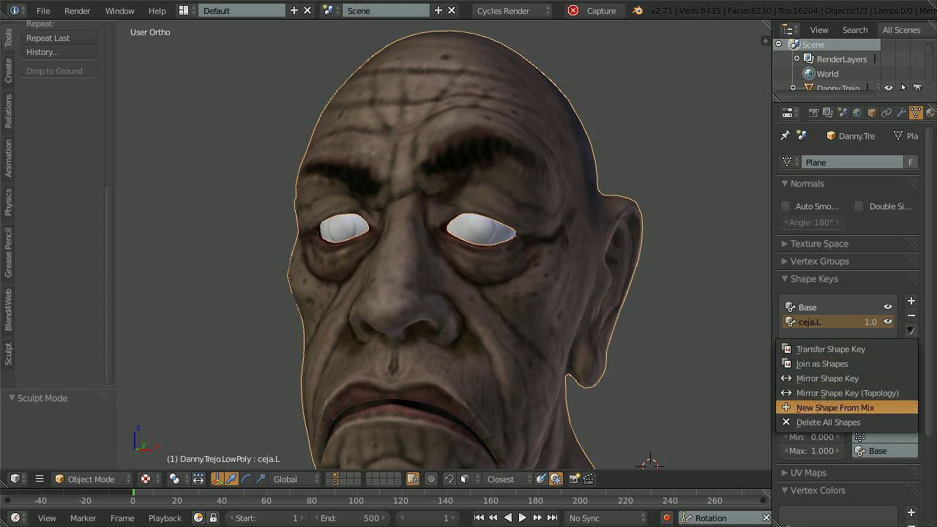
click(835, 407)
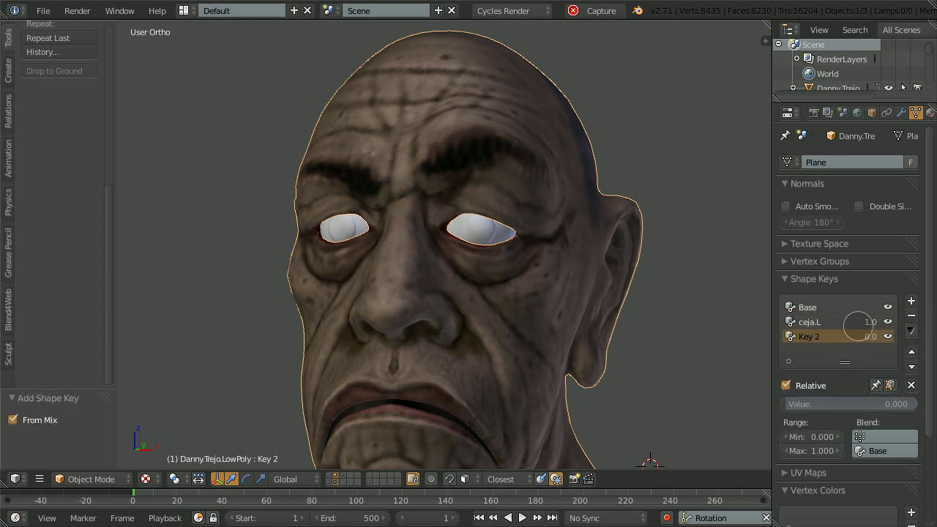
click(858, 325)
mouse_move(910, 403)
mouse_down()
mouse_move(787, 404)
mouse_move(821, 414)
mouse_move(915, 404)
mouse_up()
click(812, 337)
- Mirror the new shape key to the other eyebrow, set its value to 0.000 and rename it ceja.R
click(911, 330)
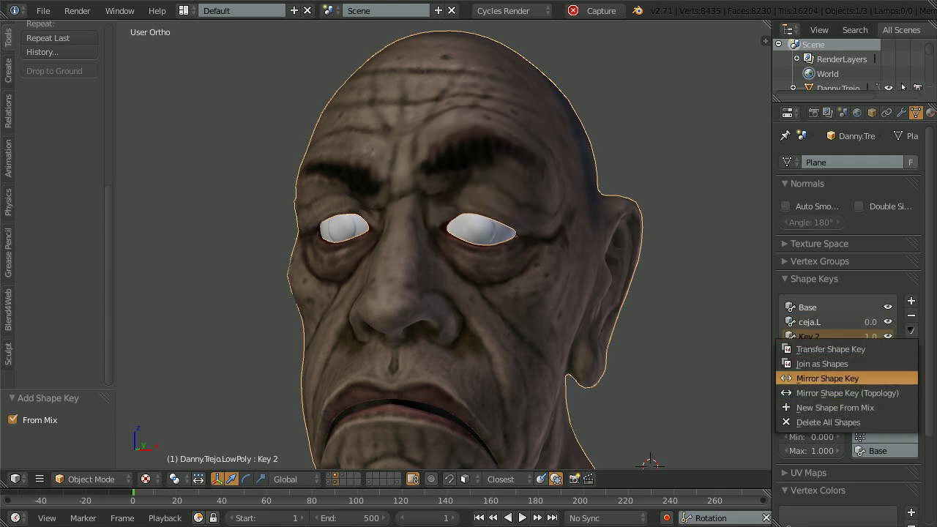
click(827, 378)
drag(906, 404, 790, 404)
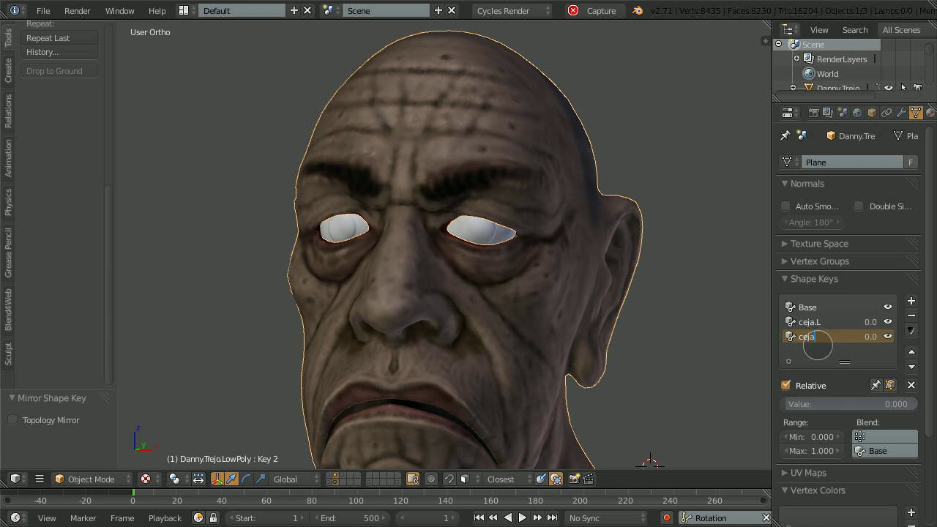
middle_drag(496, 286, 517, 303)
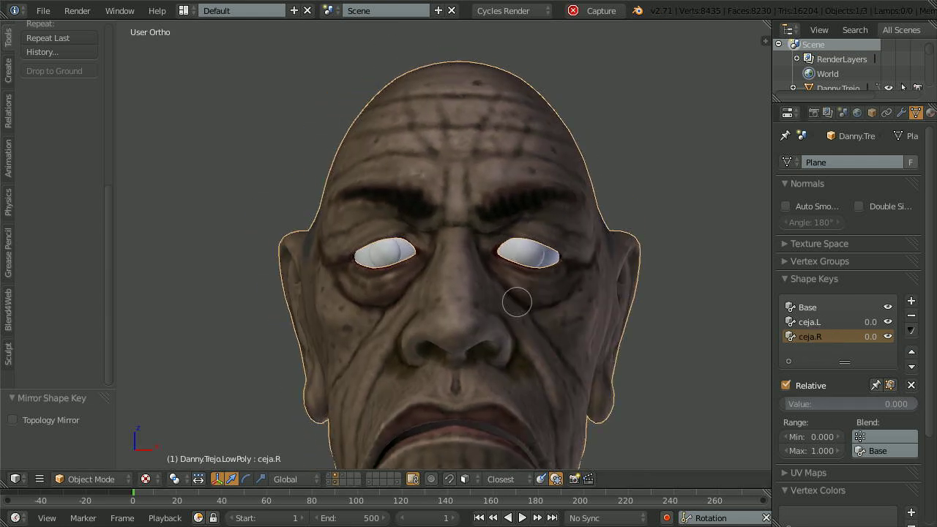
- Test the ceja.L and ceja.R shape keys by varying their values one after the other
scroll(517, 303, up, 1)
click(811, 322)
drag(829, 403, 899, 404)
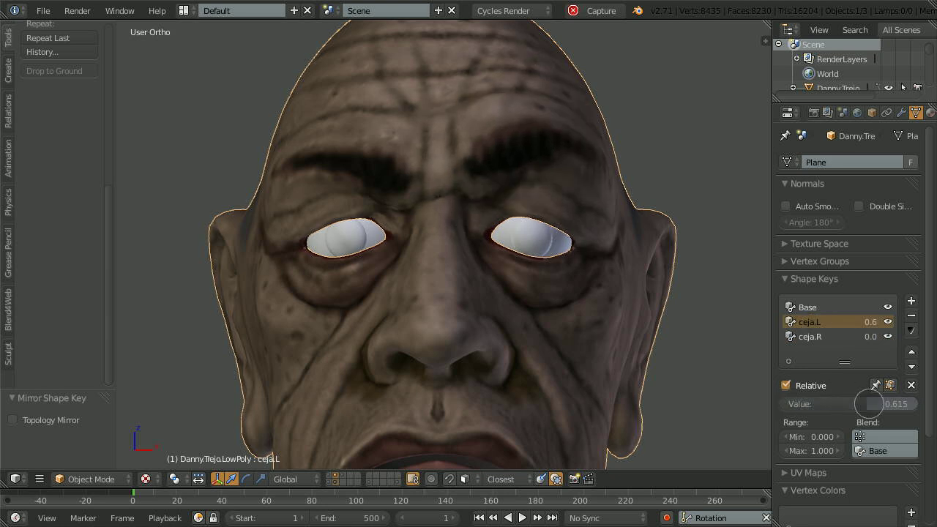
click(810, 337)
mouse_move(799, 404)
mouse_down()
mouse_move(880, 404)
mouse_move(786, 410)
mouse_up()
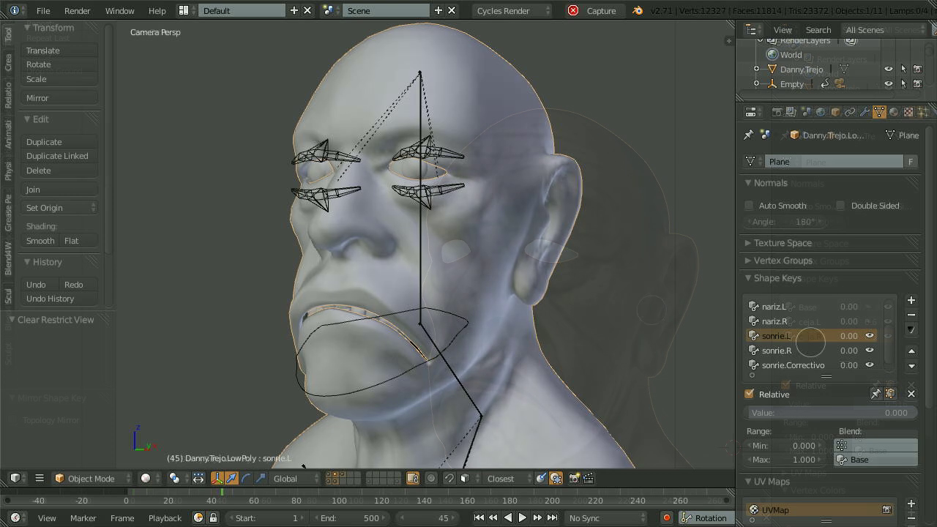
- Set the sonrie.L and sonrie.R shape keys to 1.000 and raise the sonrie.Correctivo key's value to correct the smile
drag(752, 413, 917, 413)
click(775, 350)
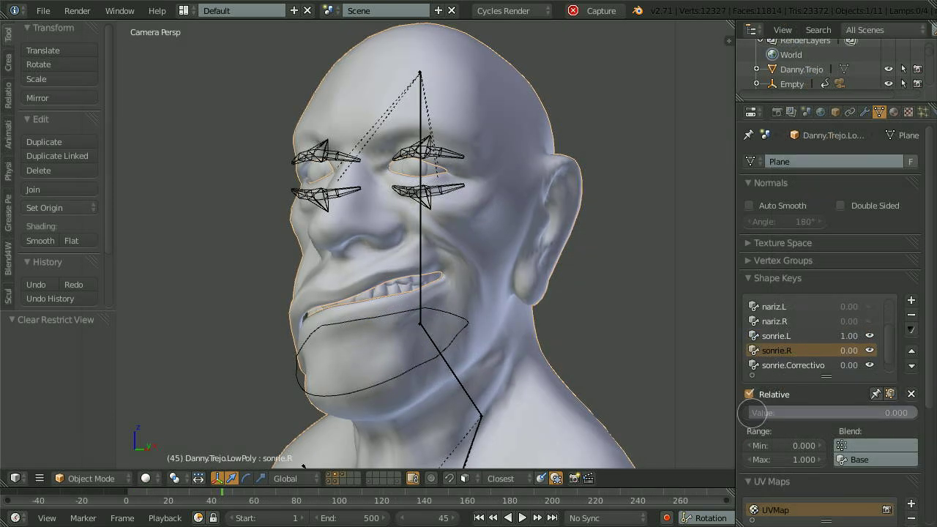
drag(752, 413, 878, 404)
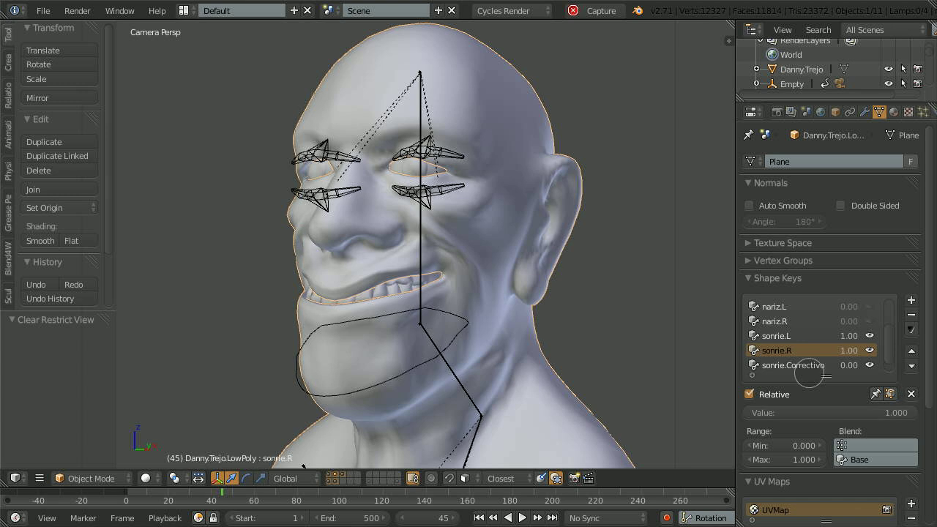
click(792, 364)
drag(752, 413, 859, 412)
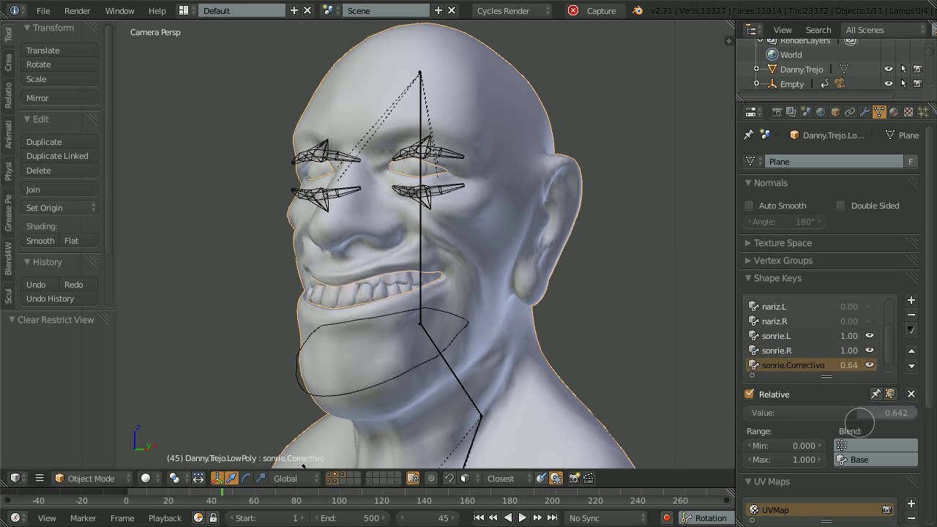
- Open the smiling mouth by rotating the Quijada bone 31.424° around the global X axis
right_click(369, 388)
key(r)
key(x)
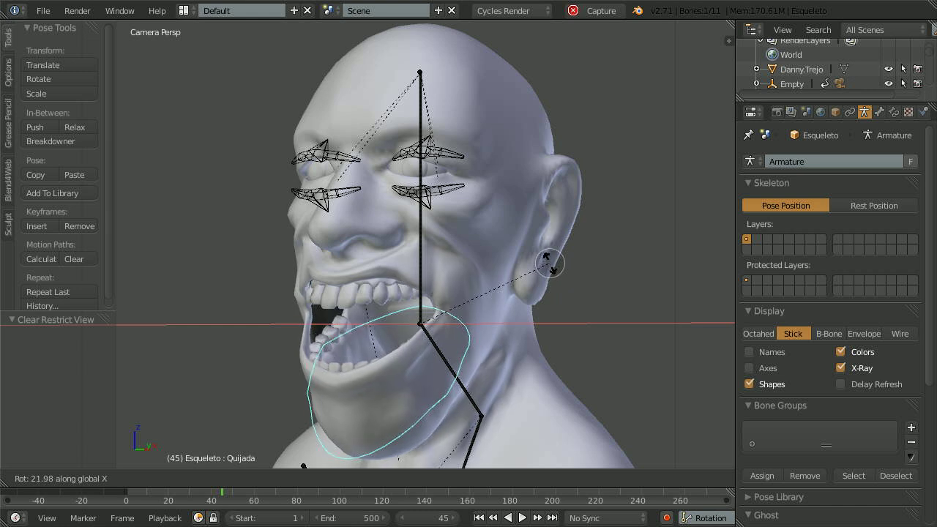
click(532, 245)
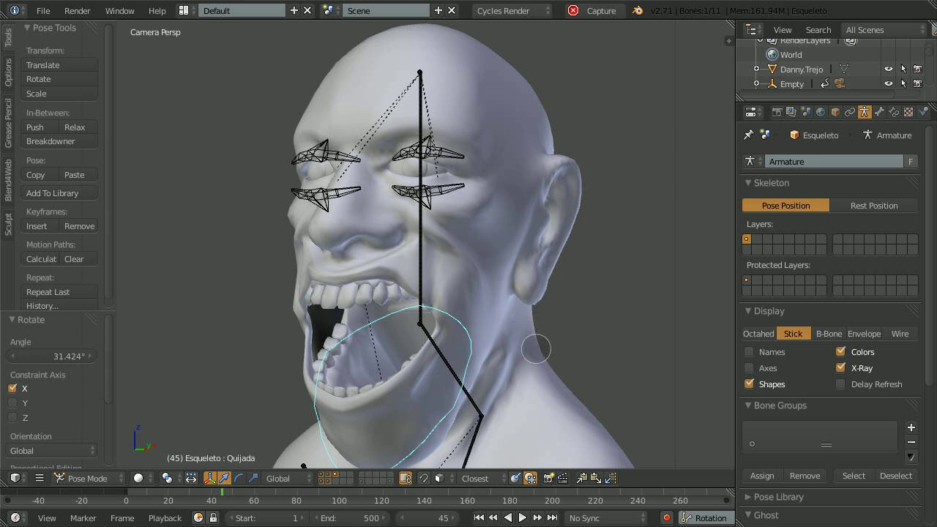
- From the front, swing the Quijada bone around the global X axis to examine how the smiling mouth deforms
middle_drag(535, 349, 513, 273)
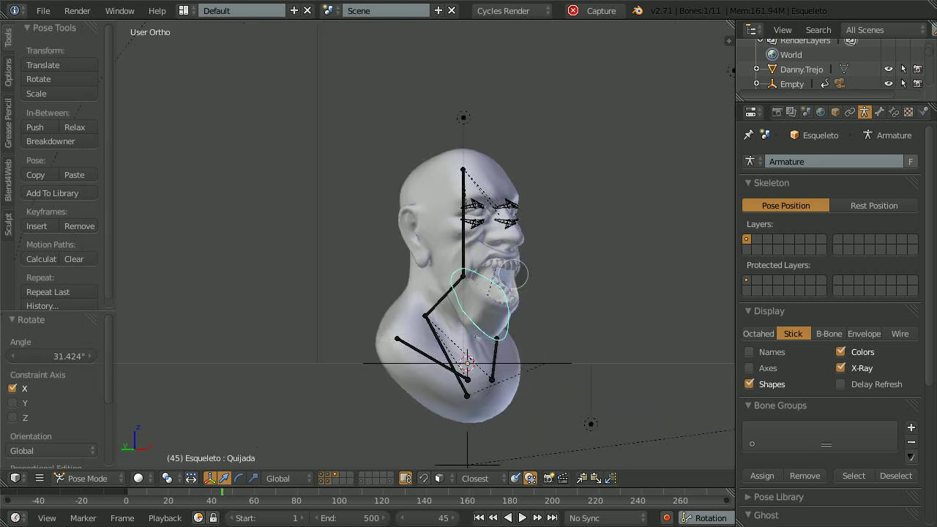
scroll(512, 277, up, 5)
middle_drag(600, 345, 612, 371)
shift+middle_drag(588, 248, 608, 305)
scroll(606, 306, down, 1)
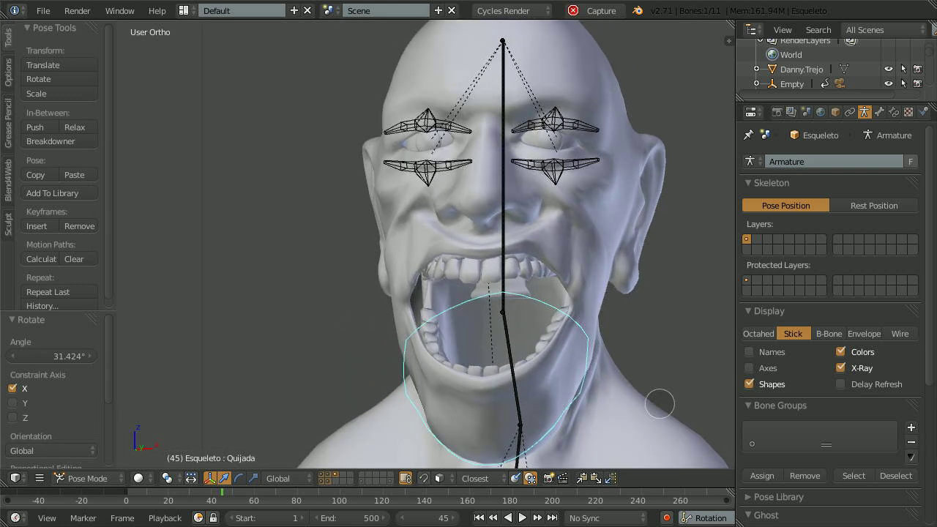
key(r)
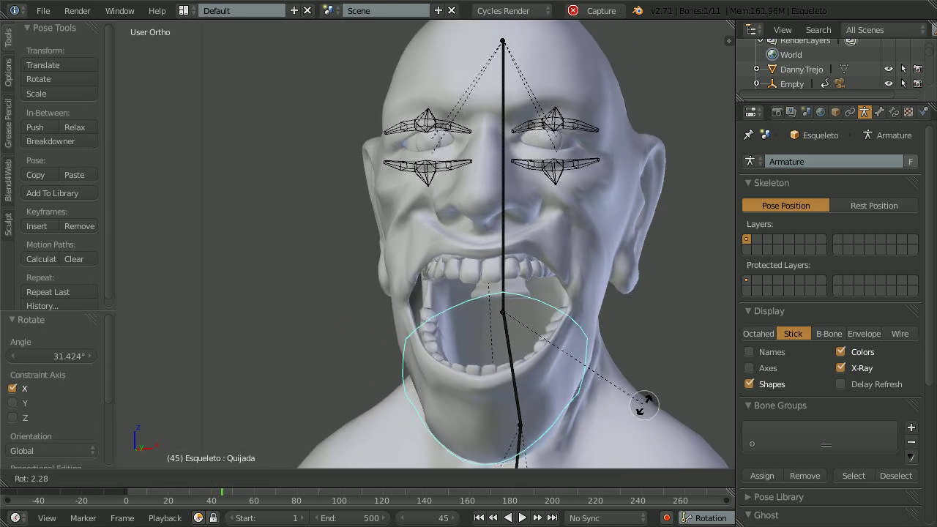
key(x)
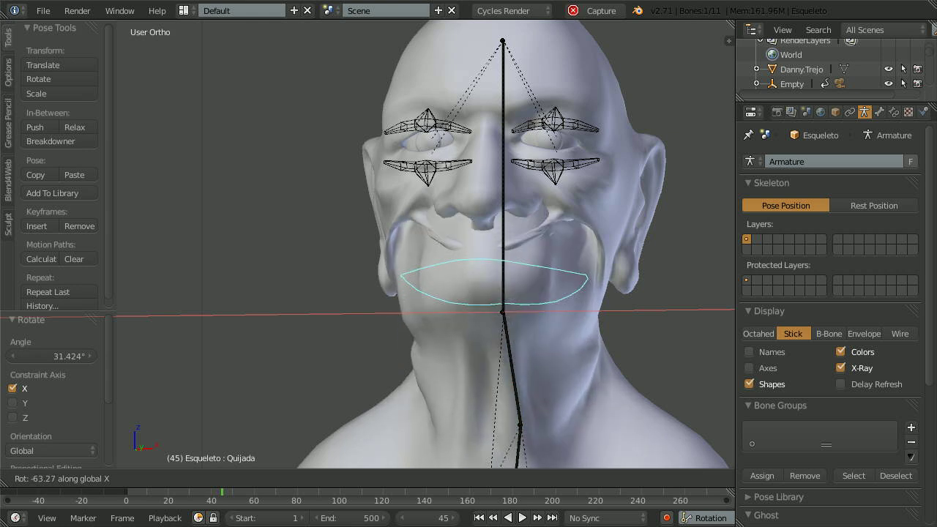
click(601, 366)
key(KP_0)
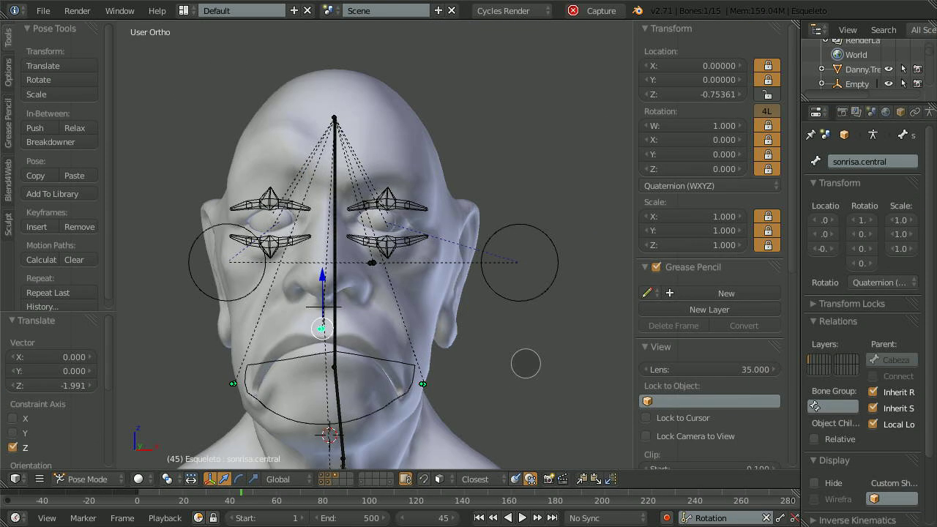
- Move the vista gaze bone and swing the Quijada bone to test the opening of the frowning mouth
shift+middle_drag(460, 352, 487, 338)
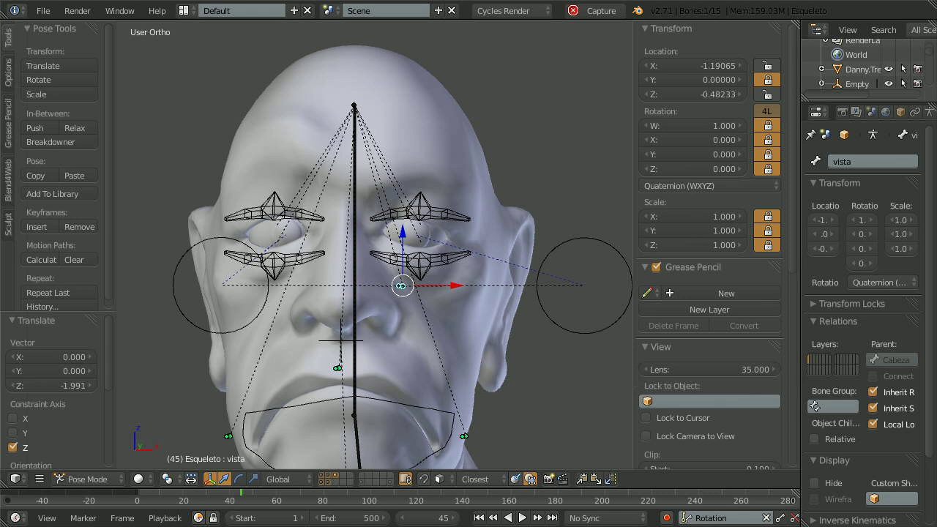
key(g)
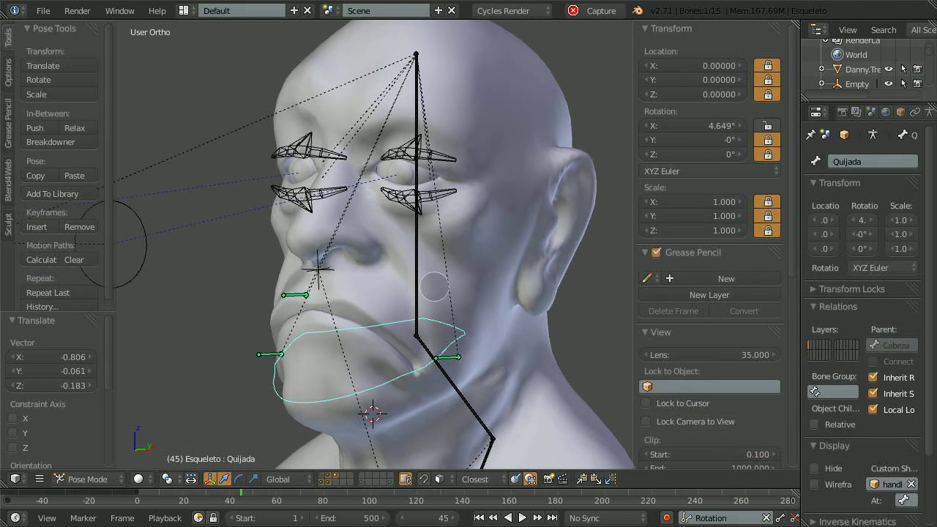
mouse_move(474, 300)
shift+middle_down()
mouse_move(498, 285)
mouse_move(472, 285)
shift+middle_up()
key(KP_0)
ctrl+middle_drag(458, 328, 610, 136)
key(r)
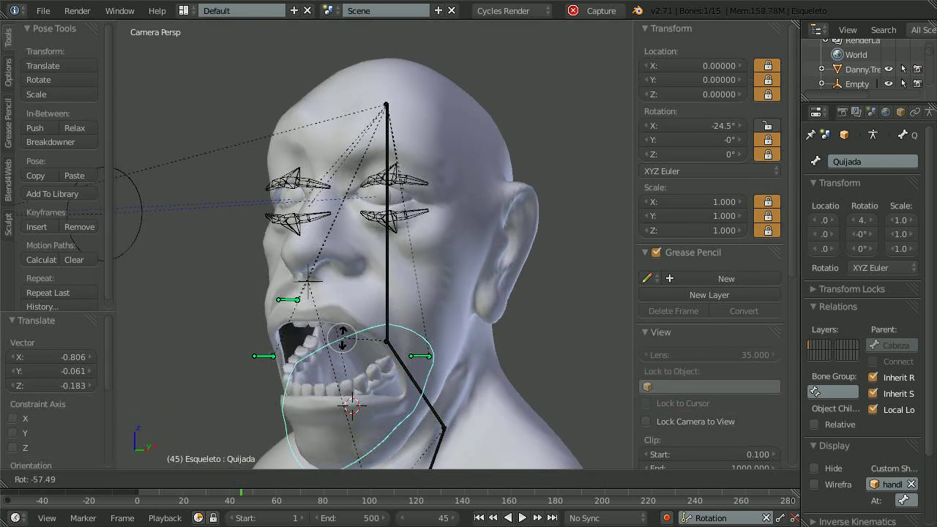
click(351, 314)
key(KP_0)
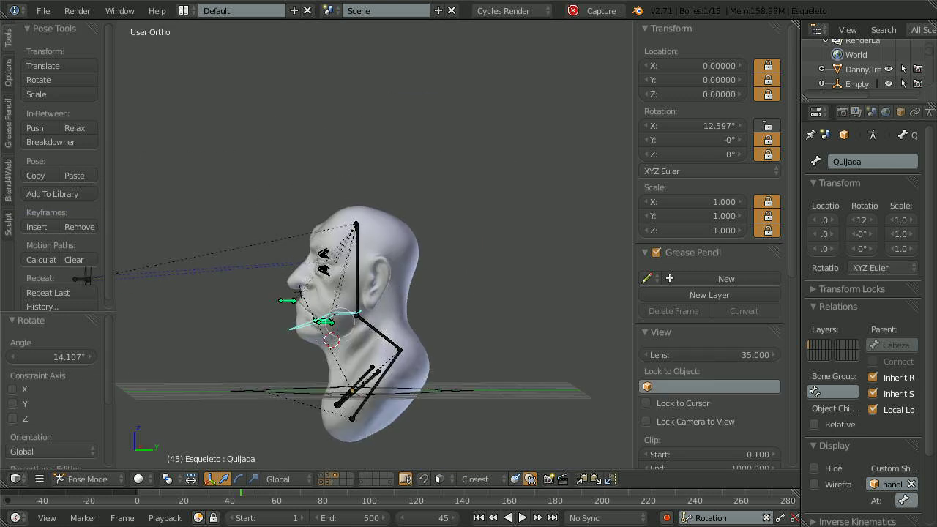
- Rotate the Quijada bone by -7.877° in side view, swing it open and return it to a -0.242° rotation
scroll(341, 322, up, 5)
key(r)
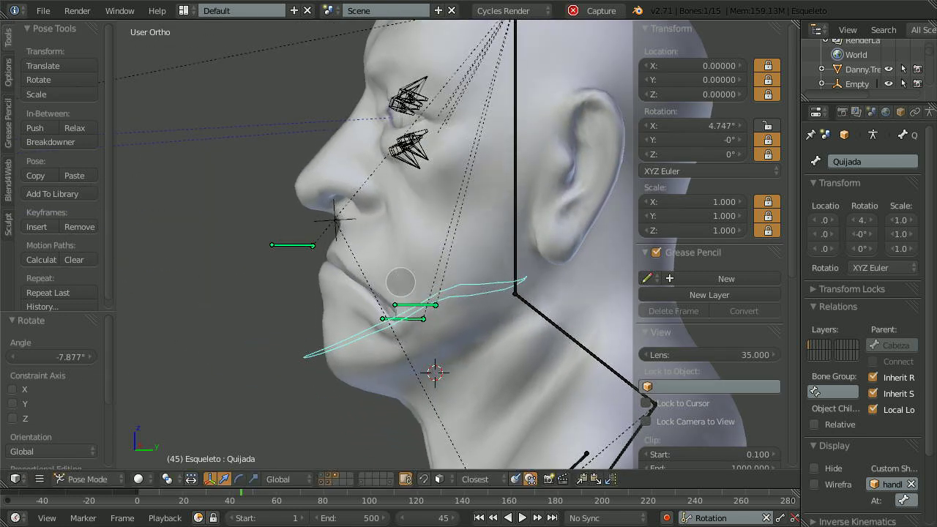
key(r)
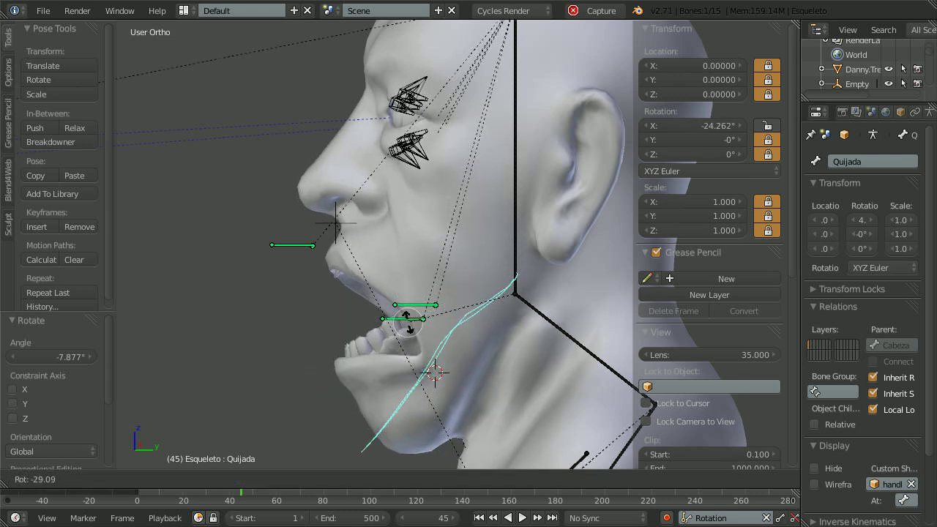
click(427, 270)
- Raise the sonrisa.central bone by 0.691 along Z and move it freely by about 0.305 more
middle_drag(410, 286, 445, 331)
right_click(356, 292)
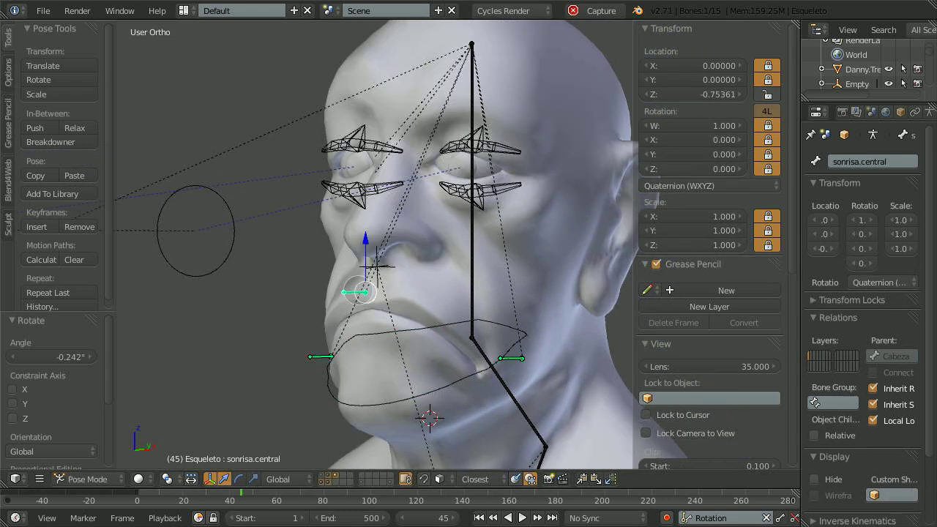
drag(366, 238, 368, 214)
click(368, 216)
key(g)
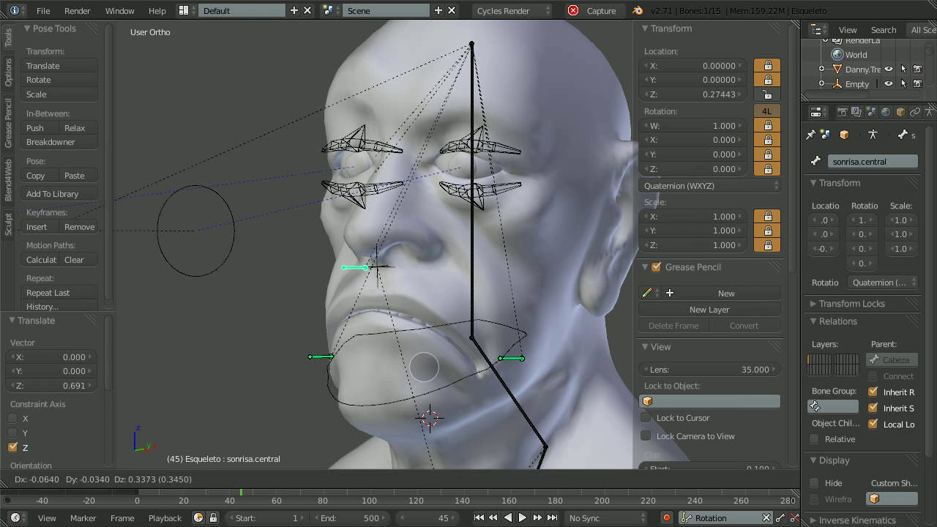
click(426, 370)
- Raise the sonrisa.L bone by about 2.577 to lift that mouth corner into a smile
right_click(511, 359)
middle_drag(496, 359, 549, 380)
key(g)
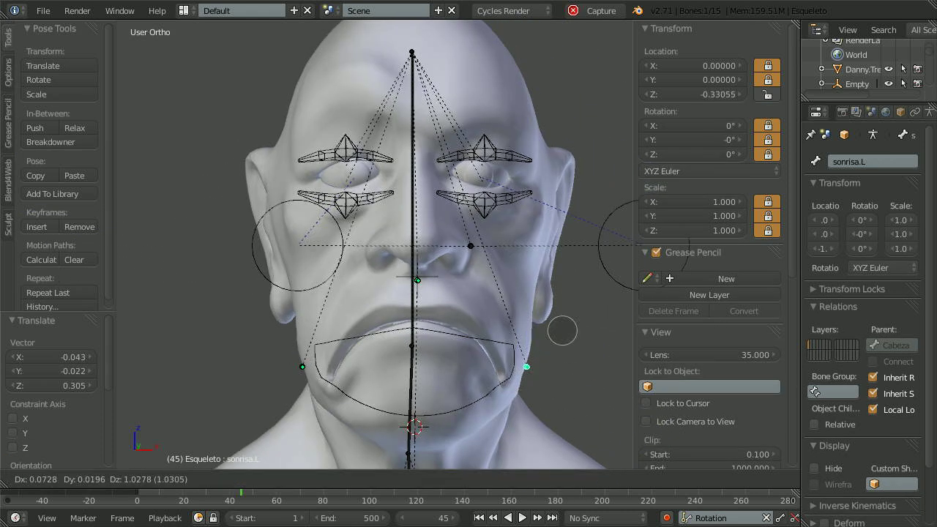
right_click(580, 391)
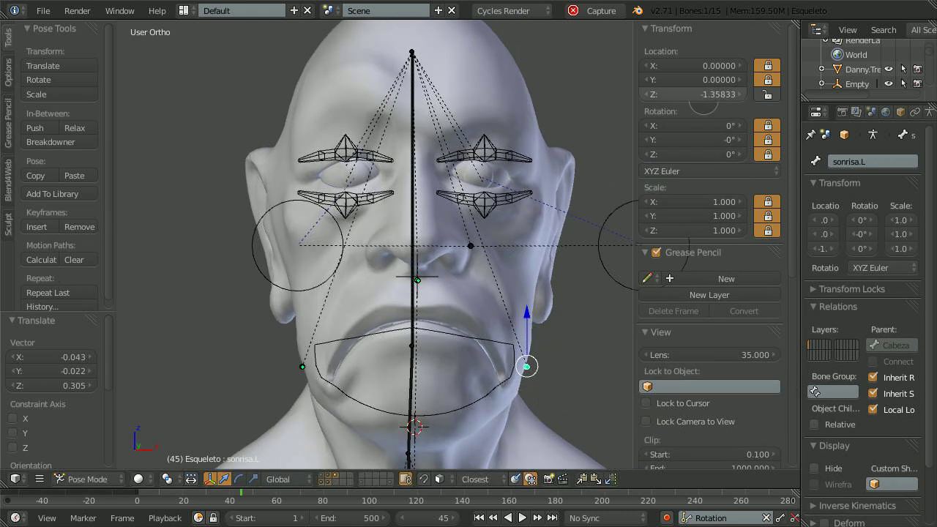
key(g)
click(552, 204)
- Raise the sonrisa.R bone by about 3.653 to lift the other mouth corner
right_click(294, 361)
right_click(304, 370)
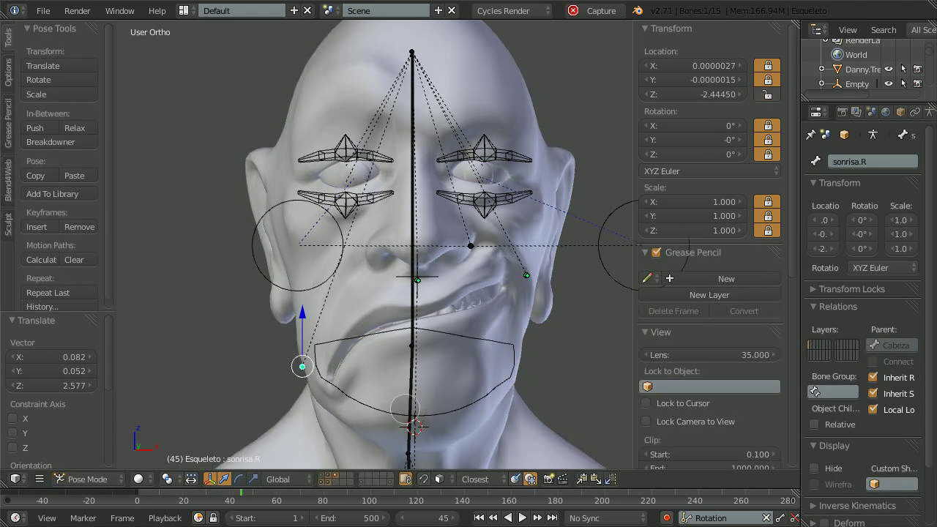
key(g)
click(459, 117)
- Raise the sonrisa.R bone a further 1.489 along the global Z axis
middle_drag(469, 265, 257, 276)
right_click(237, 279)
scroll(274, 297, up, 1)
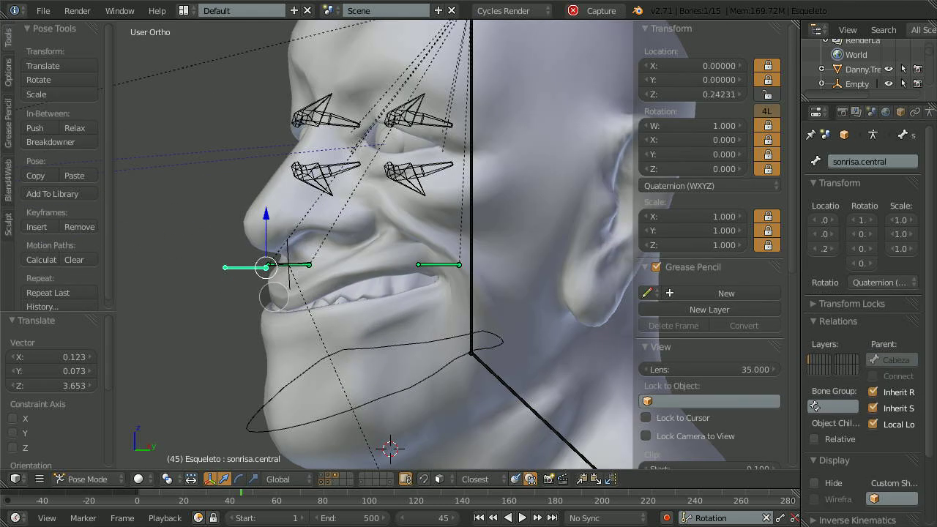
right_click(293, 265)
key(g)
key(z)
click(334, 51)
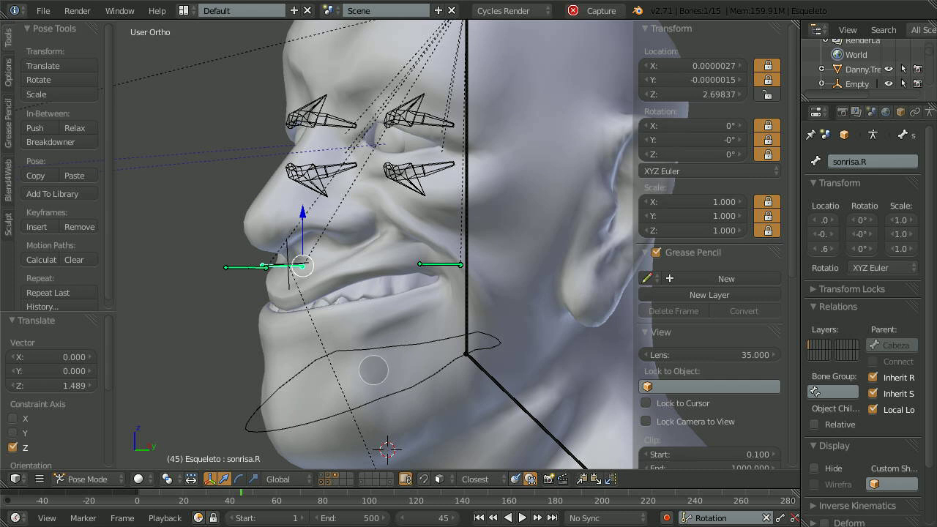
- Try lowering the sonrisa.R bone through its Z location
key(g)
right_click(376, 307)
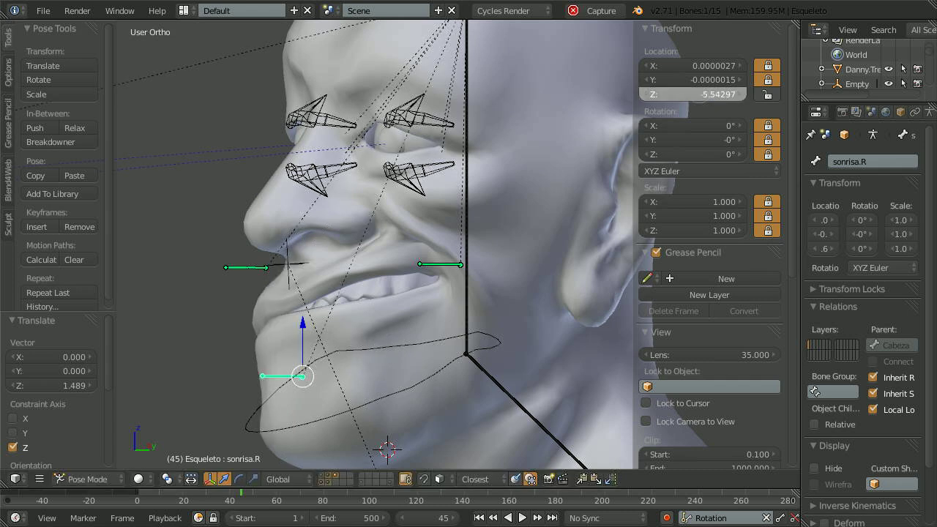
mouse_move(692, 95)
mouse_down()
mouse_move(713, 94)
mouse_move(688, 94)
mouse_up()
- Reposition the sonrisa.central bone by moving it 0.768 along the global Z axis
right_click(243, 264)
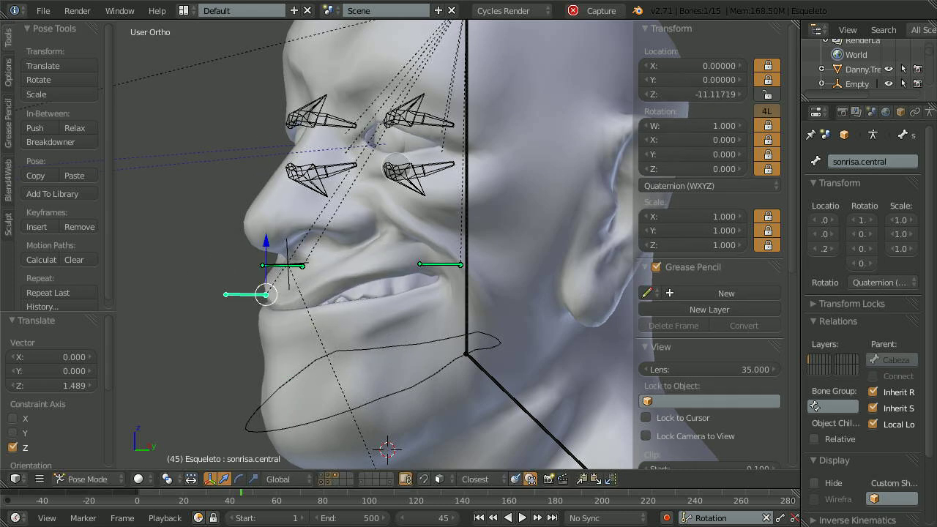
middle_drag(345, 333, 437, 339)
key(g)
key(Escape)
click(713, 95)
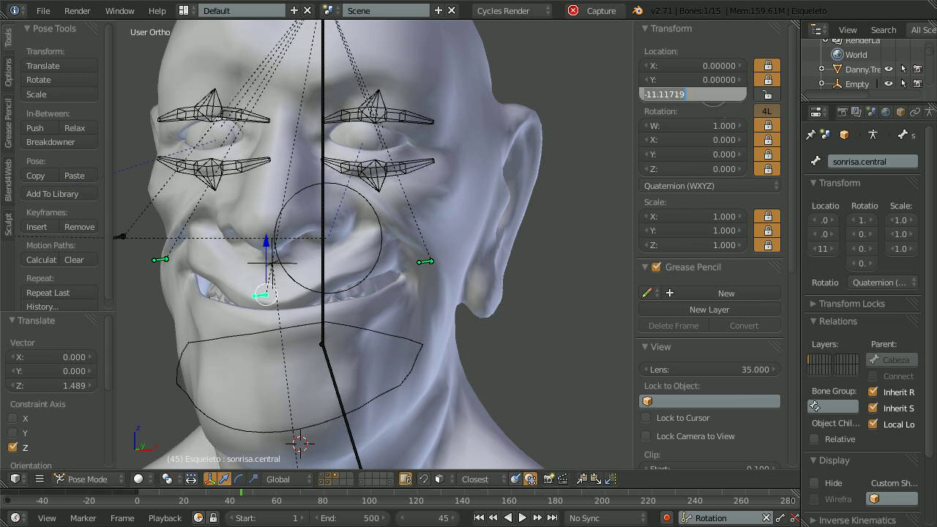
key(g)
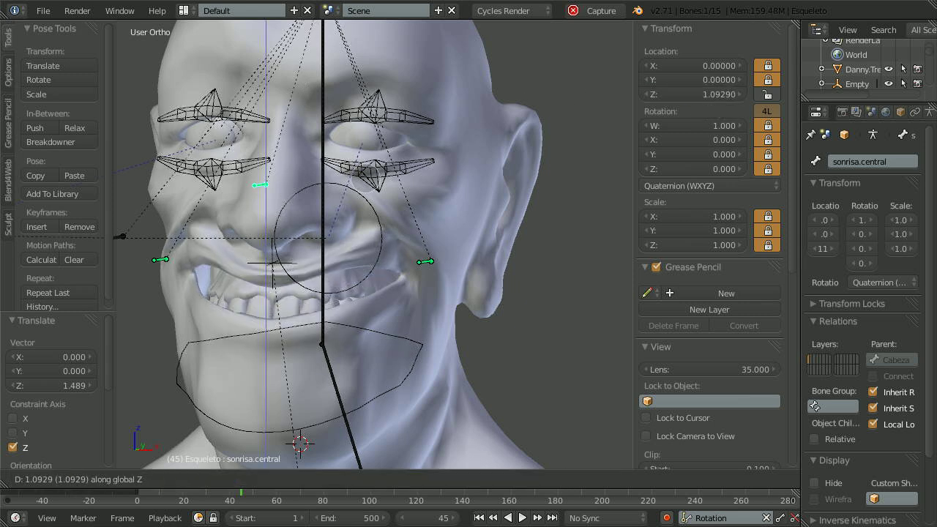
click(358, 215)
- Change the viewport shading so that the head displays its skin texture
scroll(439, 271, down, 3)
mouse_move(481, 291)
middle_down()
mouse_move(401, 294)
mouse_move(433, 294)
mouse_move(439, 304)
mouse_move(467, 293)
mouse_move(379, 308)
mouse_move(438, 308)
middle_up()
right_click(494, 377)
click(146, 479)
click(168, 397)
- Open the textured smiling mouth by rotating the Quijada bone -35.384°
right_click(418, 314)
scroll(419, 314, up, 1)
key(r)
right_click(512, 250)
middle_drag(563, 253, 505, 248)
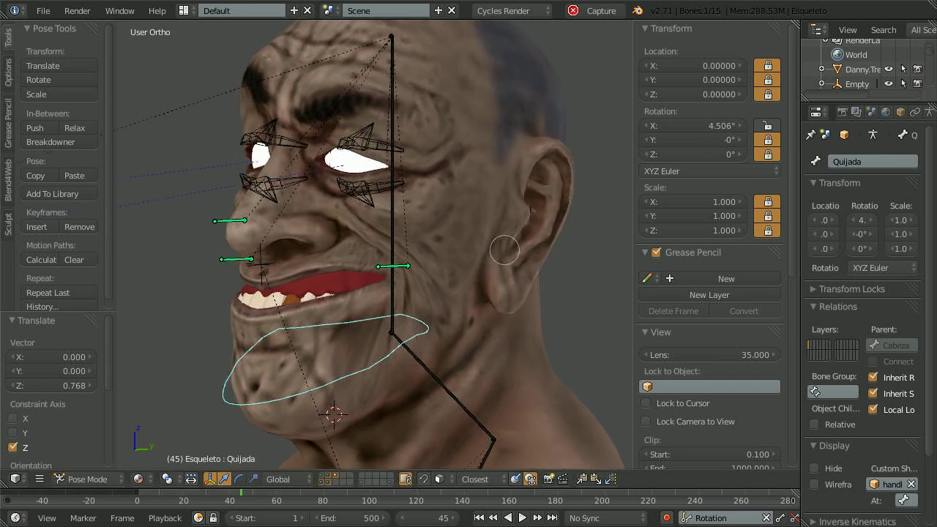
key(r)
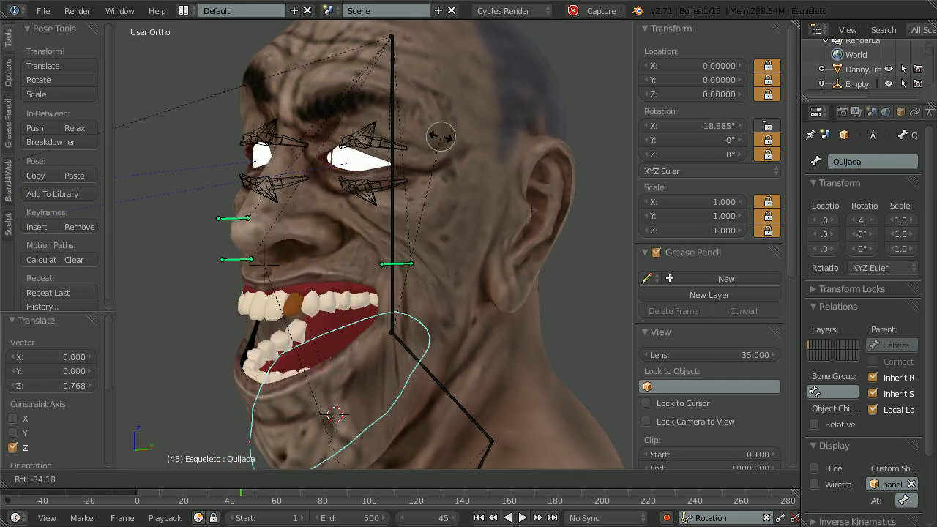
click(510, 143)
- Select the Danny.Trejo.LowPoly mesh and display its shape keys, with the vertex groups collapsed and the properties area widened
middle_drag(512, 241, 516, 265)
scroll(497, 263, up, 3)
right_click(504, 263)
scroll(503, 263, down, 1)
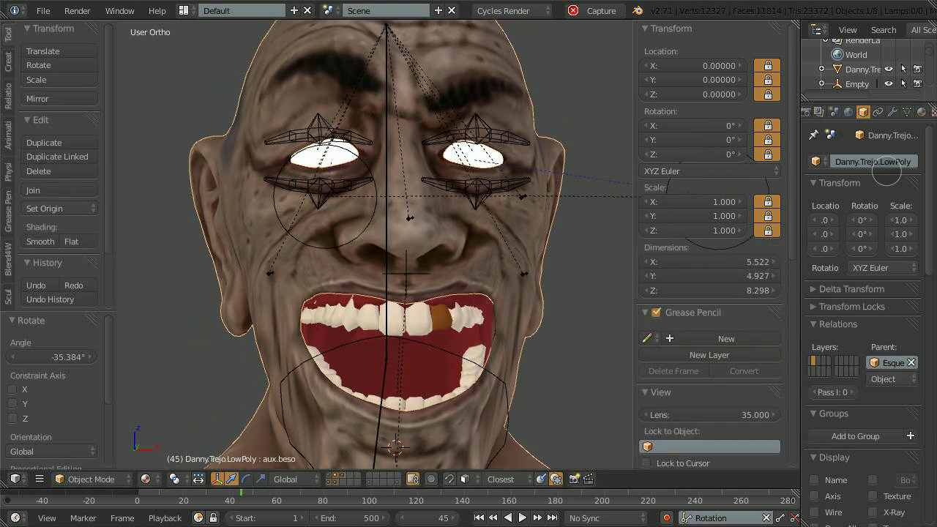
click(907, 111)
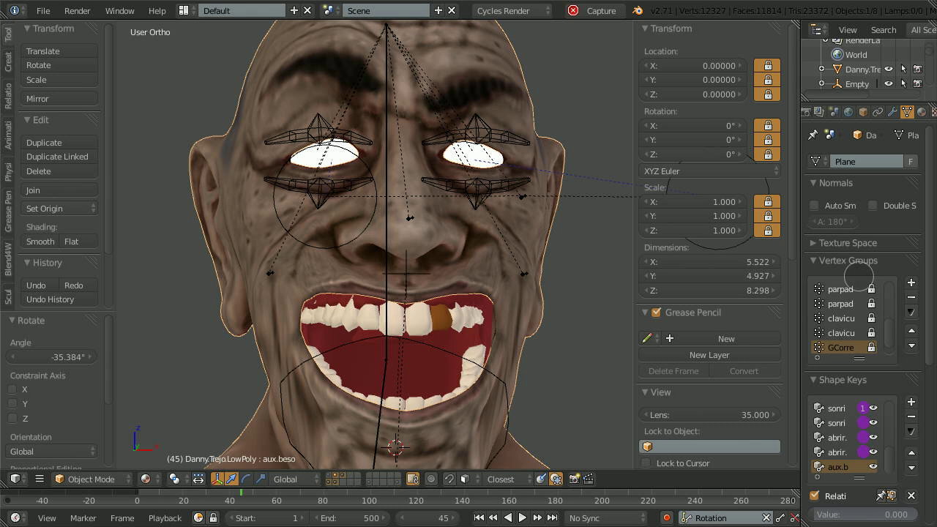
click(853, 261)
drag(800, 303, 746, 308)
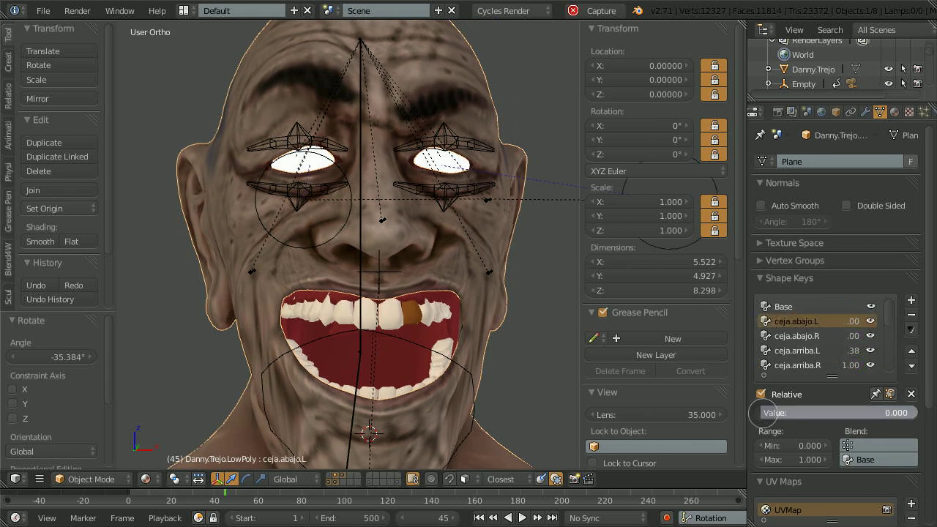
- Raise the values of the ceja.abajo shape keys to 1.000 and try out the ceja.arriba keys
mouse_move(761, 413)
mouse_down()
mouse_move(876, 413)
mouse_move(770, 409)
mouse_up()
click(812, 350)
click(797, 364)
mouse_move(913, 415)
mouse_down()
mouse_move(754, 411)
mouse_move(917, 413)
mouse_up()
shift+middle_drag(462, 212, 498, 288)
mouse_move(498, 288)
middle_down()
mouse_move(464, 322)
mouse_move(482, 293)
middle_up()
scroll(482, 252, up, 3)
- Mute the ceja.abajo.L and ceja.abajo.R shape keys and set ceja.arriba.L and ceja.arriba.R to 1.000
click(868, 335)
click(870, 320)
click(797, 350)
drag(761, 413, 915, 413)
drag(762, 412, 920, 416)
scroll(468, 293, down, 3)
middle_drag(454, 293, 530, 271)
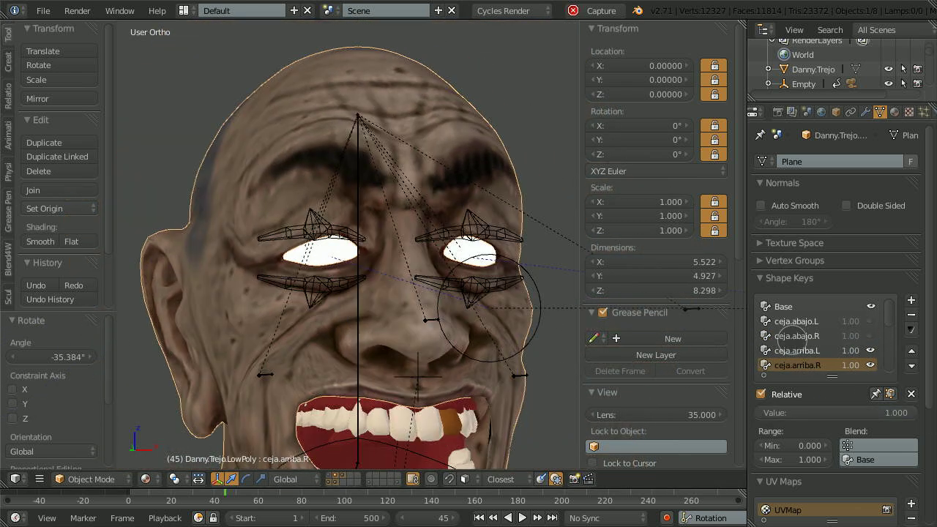
- Mute and re-enable both ceja.arriba keys, and re-enable both ceja.abajo keys to combine all four eyebrow shapes
click(870, 351)
click(870, 365)
click(870, 365)
click(870, 350)
click(870, 335)
click(870, 321)
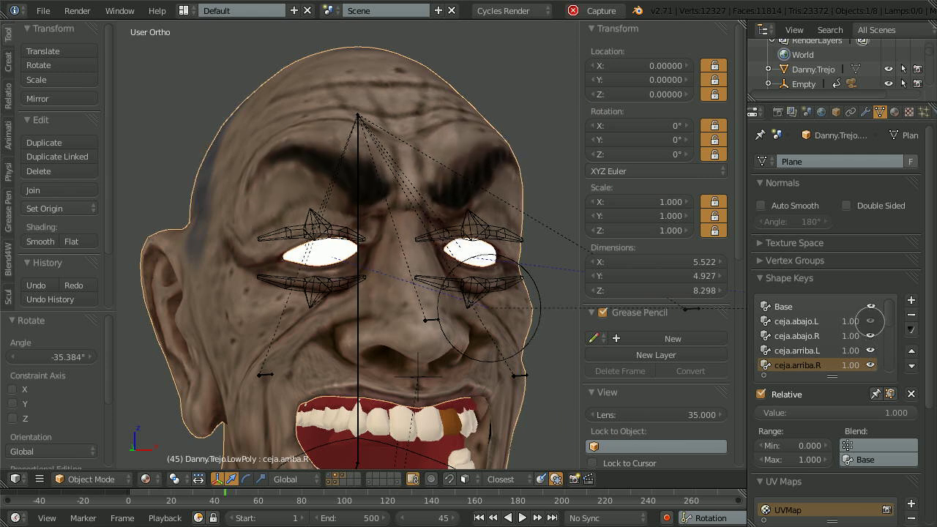
middle_drag(520, 322, 457, 340)
scroll(421, 333, down, 3)
scroll(457, 339, up, 2)
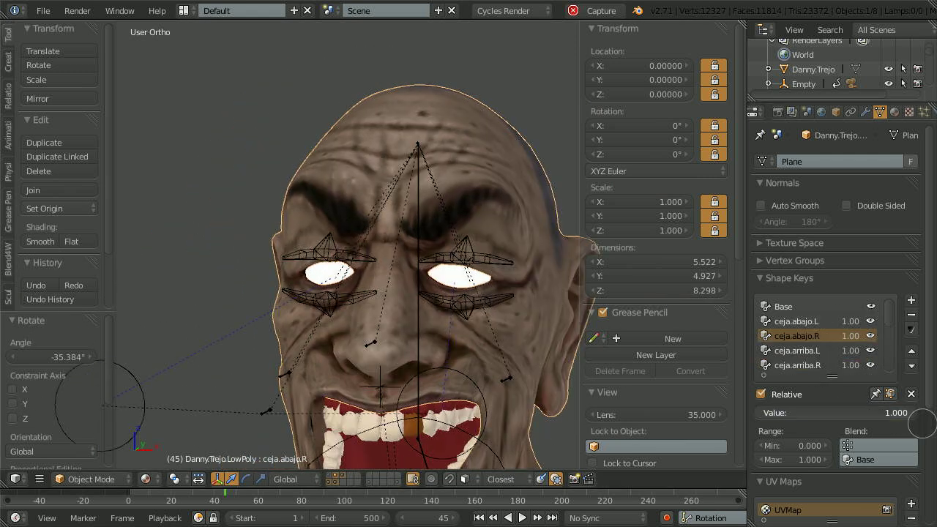
- Reset the four ceja.abajo and ceja.arriba shape keys to 0.000
middle_drag(443, 331, 397, 308)
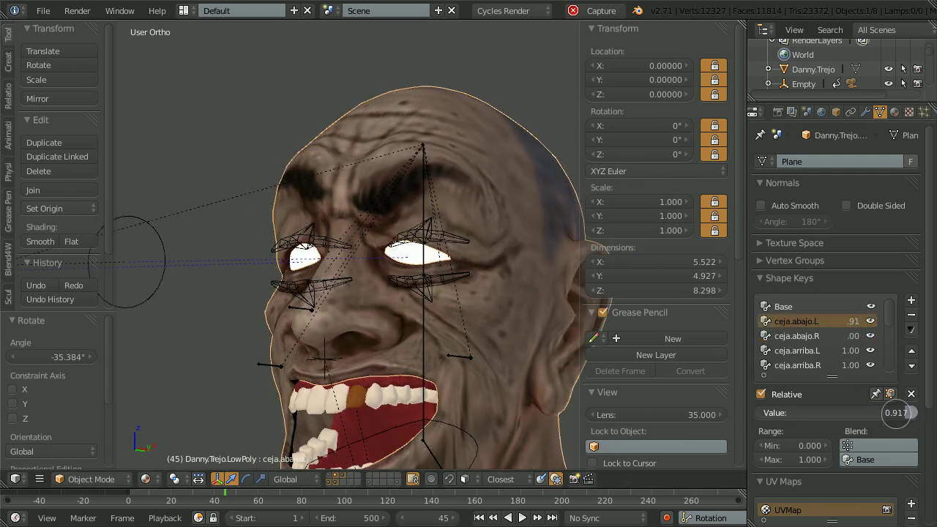
drag(840, 412, 758, 411)
click(805, 365)
drag(882, 417, 724, 407)
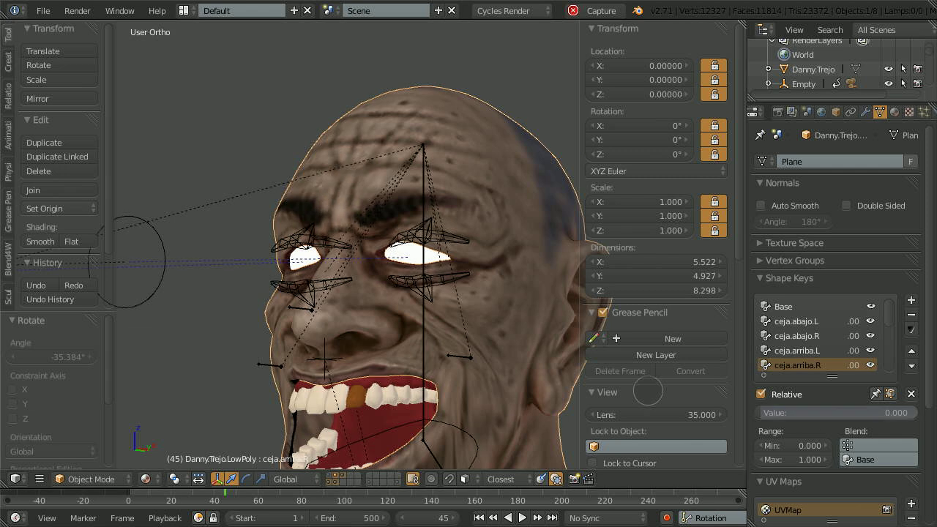
- Set the nariz.L and nariz.R shape keys to 1.000 to wrinkle both sides of the nose
middle_drag(351, 322, 437, 349)
scroll(436, 351, down, 2)
shift+middle_drag(436, 353, 537, 316)
scroll(538, 317, up, 1)
middle_drag(538, 316, 483, 320)
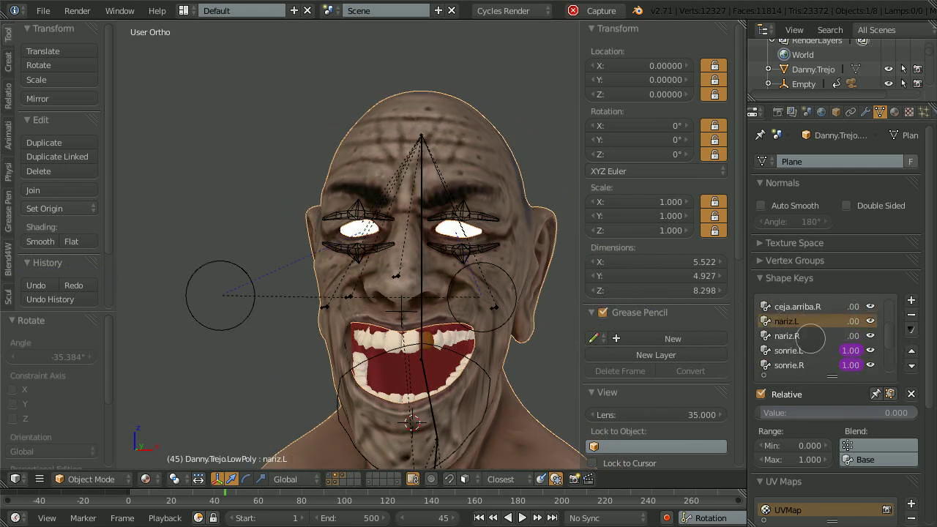
drag(889, 419, 916, 417)
- Close the mouth by rotating the Quijada bone 43.572°, and select the head mesh again
middle_drag(499, 375, 356, 376)
scroll(354, 377, up, 2)
right_click(354, 379)
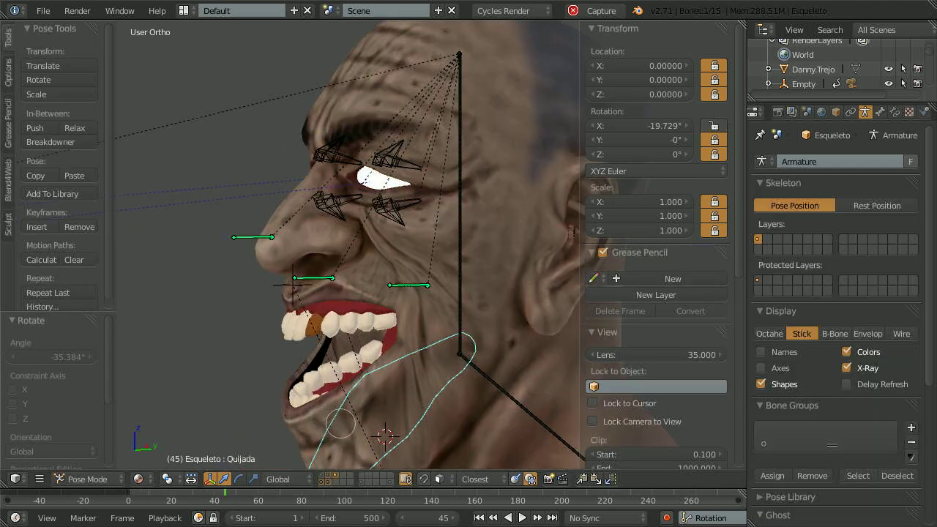
scroll(355, 394, up, 1)
key(r)
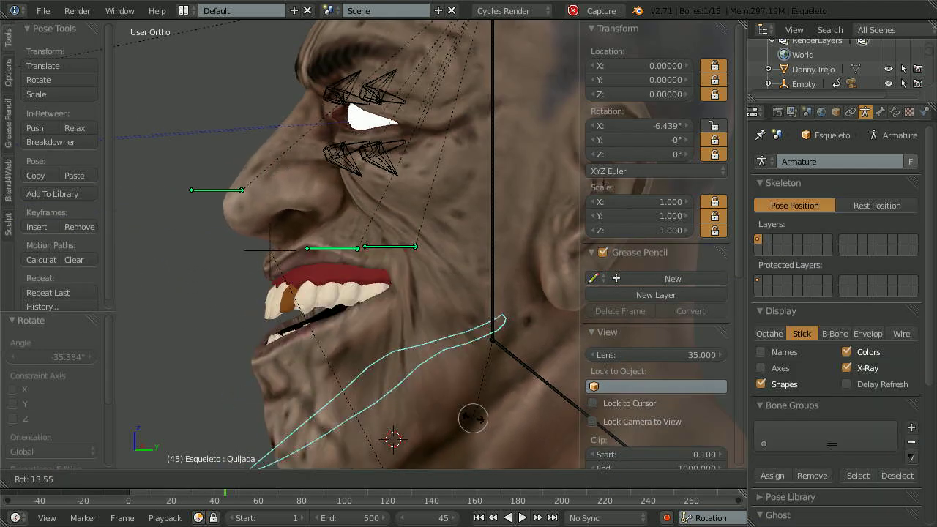
click(442, 392)
middle_drag(442, 392, 486, 393)
scroll(524, 377, down, 2)
scroll(521, 365, up, 1)
right_click(486, 393)
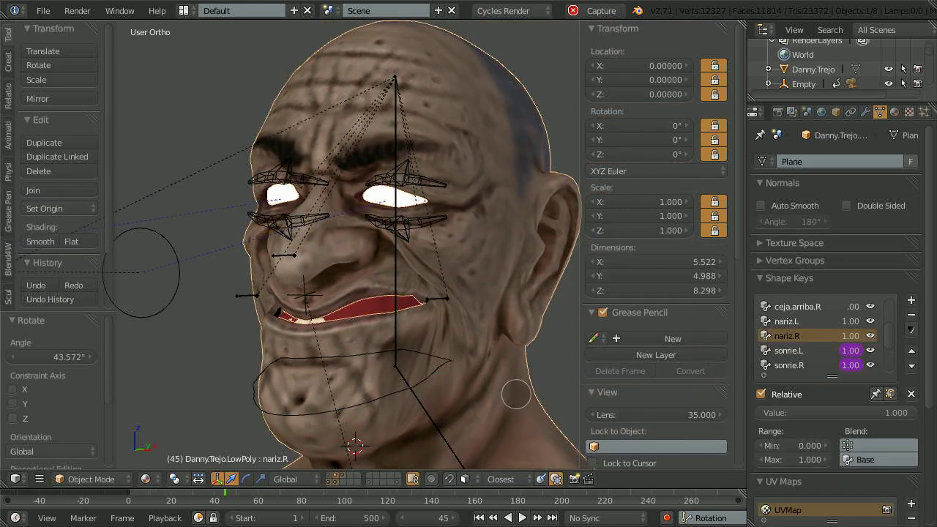
- Rotate the Quijada bone repeatedly from the side and front to test the mouth opening on the rig with arrow-shaped controls
key(h)
right_click(271, 410)
middle_drag(404, 410, 324, 320)
scroll(354, 406, up, 2)
key(r)
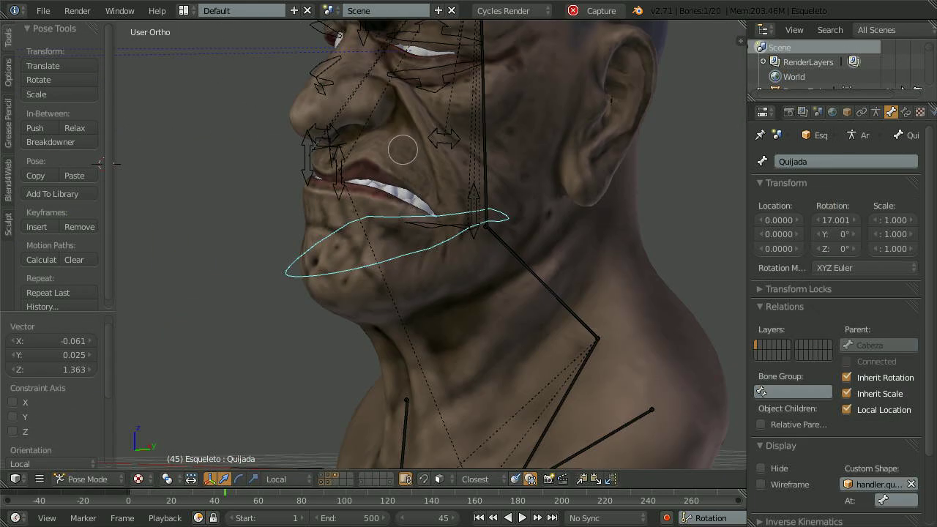
key(r)
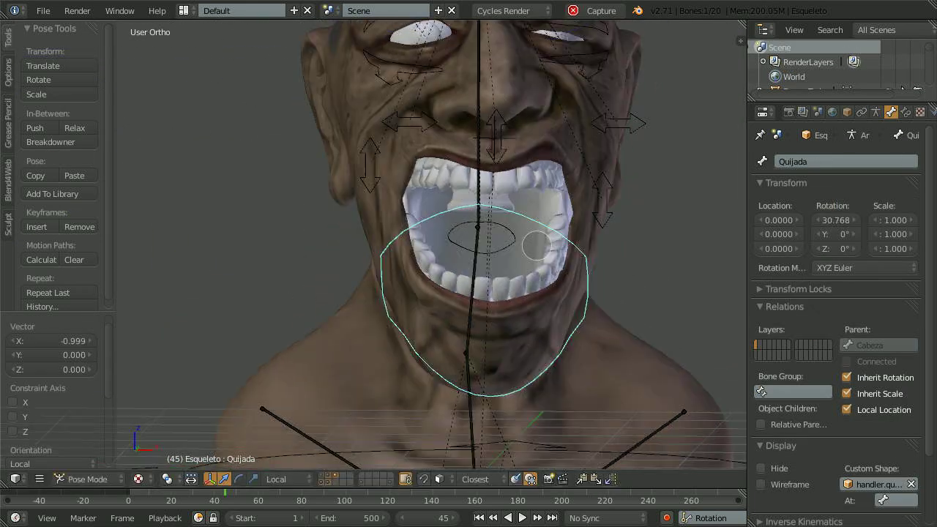
middle_drag(537, 246, 654, 205)
key(r)
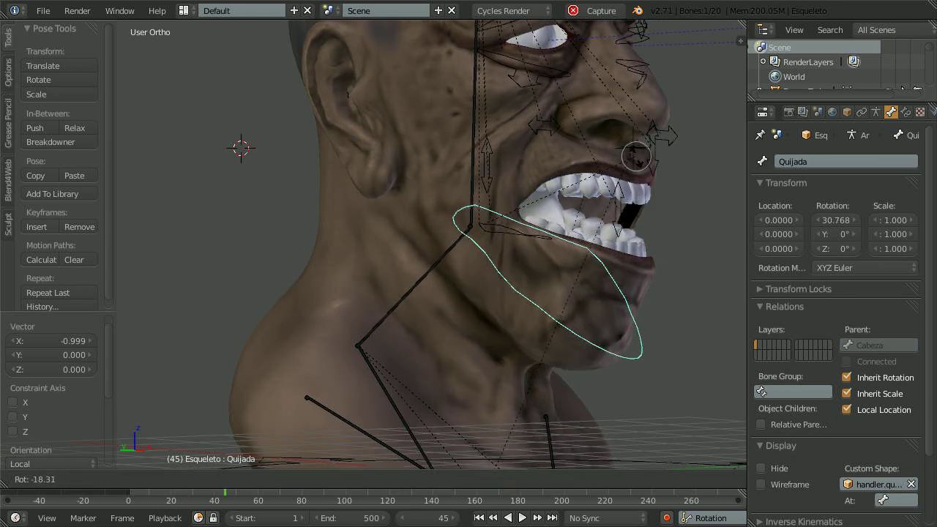
key(Return)
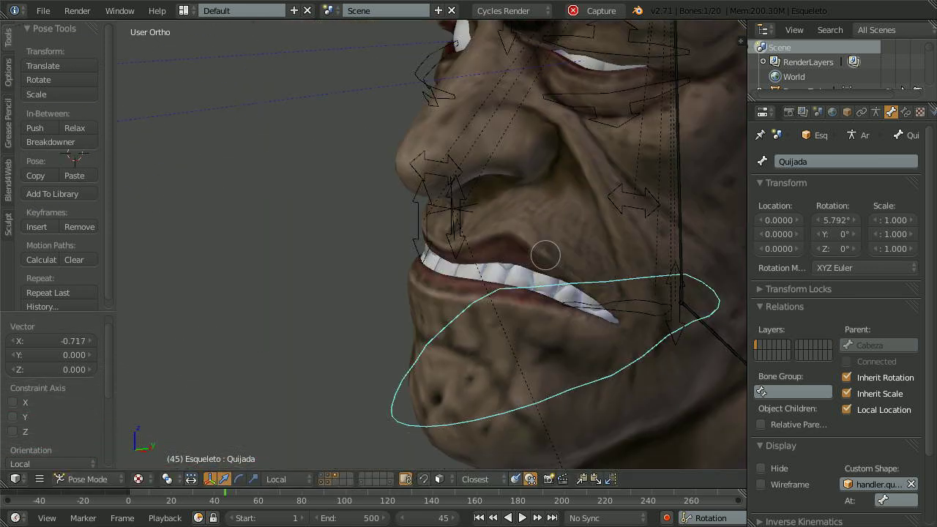
- Rotate the Quijada bone to test the jaw opening on the exposed teeth with the head mesh hidden
scroll(545, 255, down, 6)
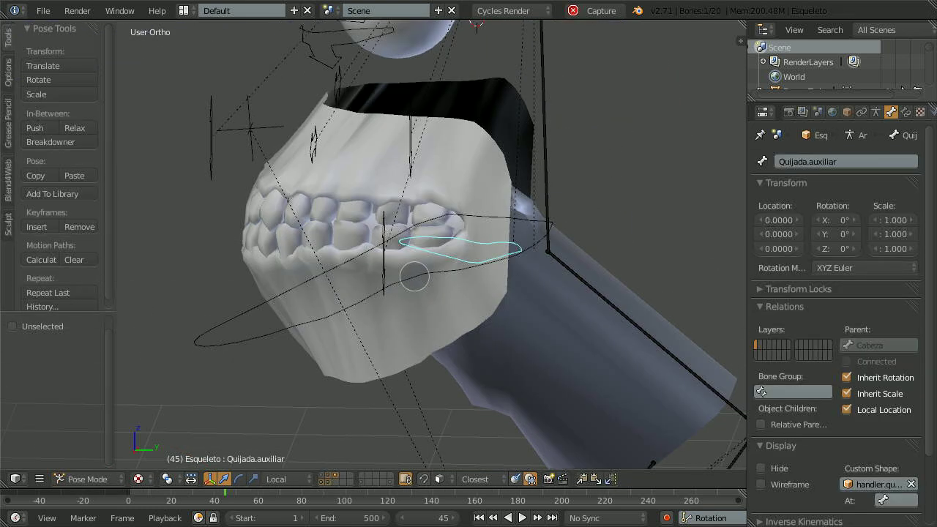
right_click(251, 324)
key(r)
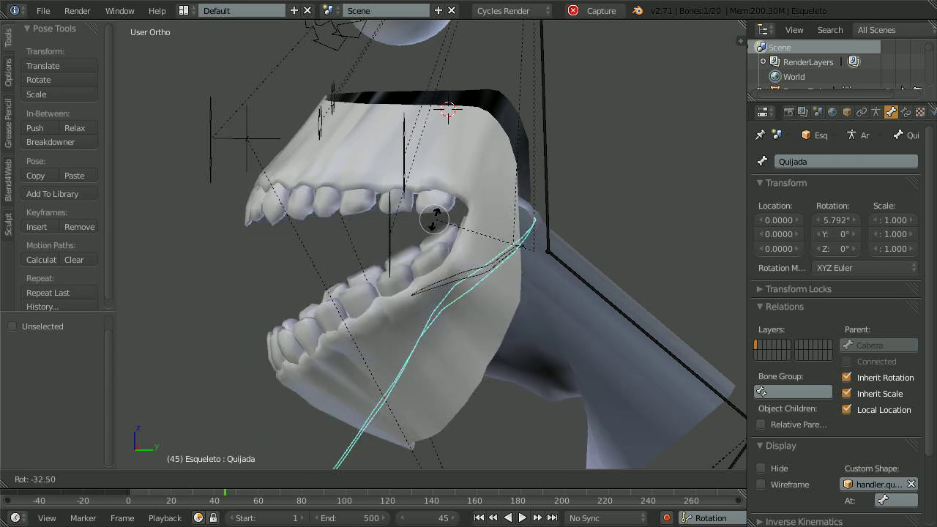
click(483, 186)
- Switch to Object Mode and unhide the head mesh
click(93, 479)
click(93, 463)
scroll(506, 259, down, 4)
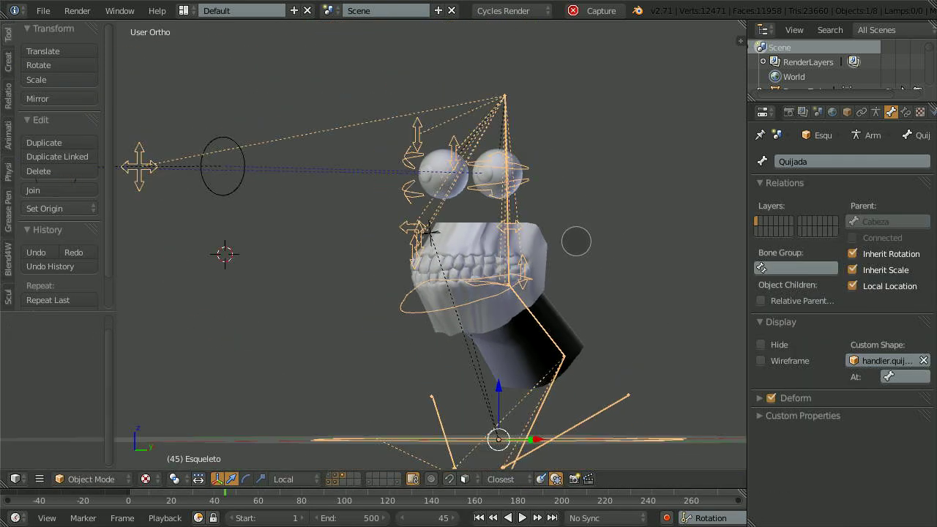
key(alt+h)
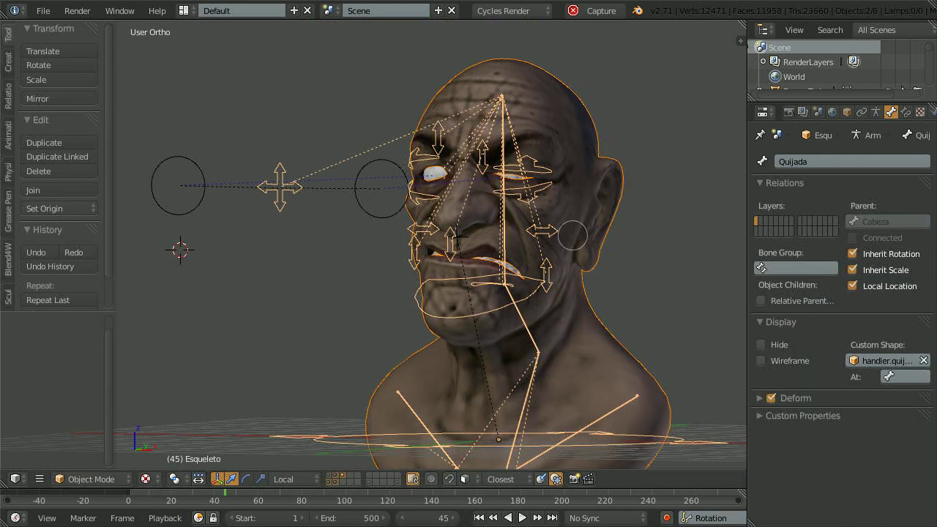
- Deselect everything, then select only the armature and switch it to Pose Mode
key(a)
scroll(581, 226, up, 2)
middle_drag(572, 234, 654, 284)
scroll(506, 230, down, 2)
scroll(476, 282, up, 2)
right_click(372, 359)
click(97, 479)
click(91, 430)
- Rotate the Quijada bone 117.111° to open the mouth wide
key(r)
right_click(617, 293)
key(r)
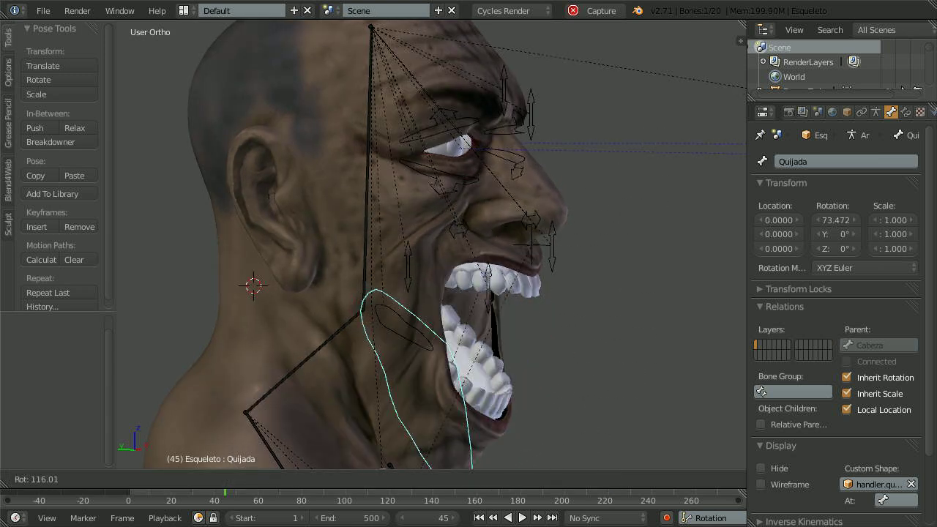
click(545, 331)
- Move the sonrisa.L control to test the smile shape while the mouth is wide open
middle_drag(545, 331, 294, 323)
middle_drag(369, 278, 448, 277)
right_click(374, 283)
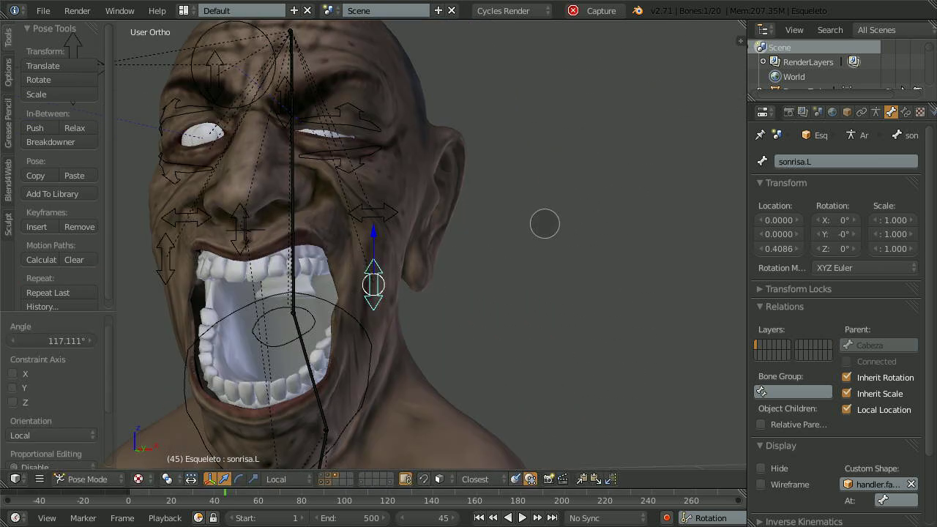
key(g)
click(532, 334)
- Rotate the upper eyelid bone parpado.sup.L by -22.782° and the lower eyelid bone parpado.inf.L by 16.72°
scroll(468, 220, up, 3)
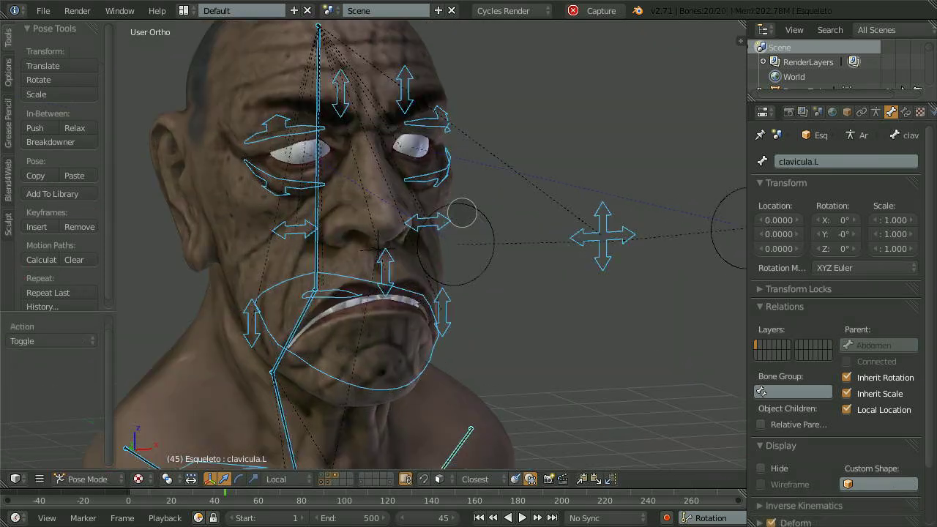
shift+middle_drag(333, 189, 373, 213)
shift+middle_drag(373, 212, 418, 330)
right_click(524, 213)
key(r)
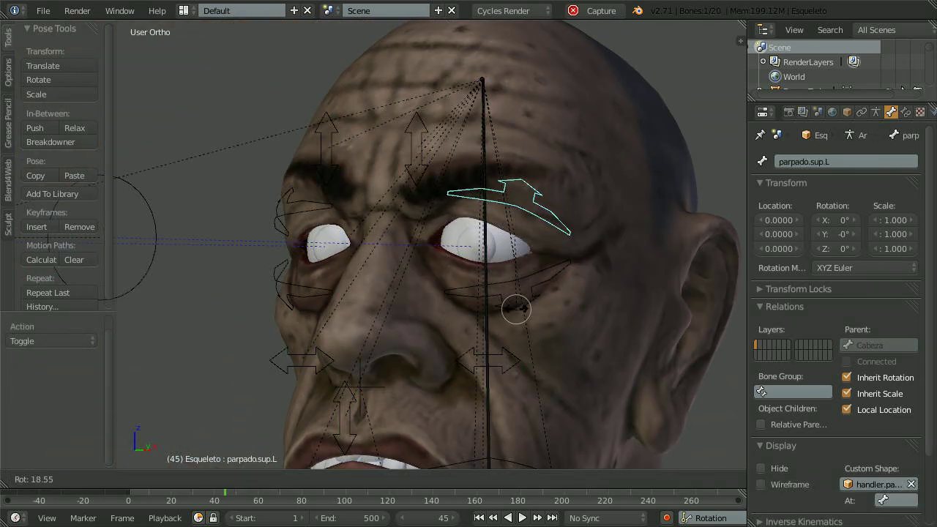
click(609, 344)
right_click(491, 295)
key(r)
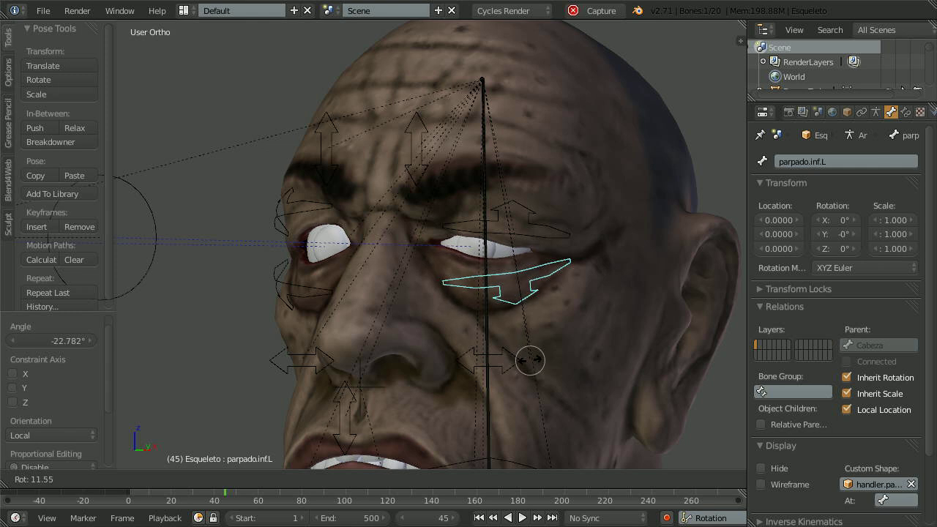
click(522, 324)
- Lower the eyebrow controls, moving ceja.L -0.432 and ceja.R -0.117 along Z
right_click(421, 152)
middle_drag(461, 184, 535, 291)
key(g)
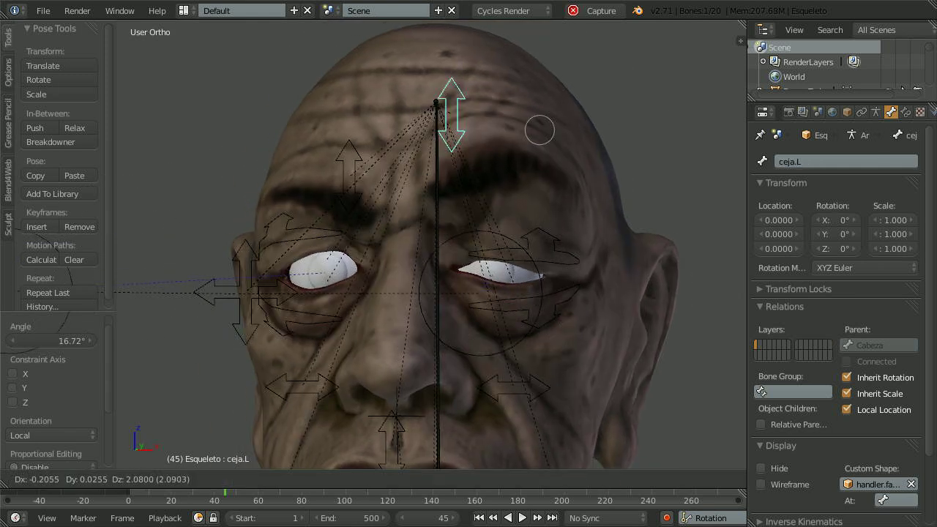
click(465, 330)
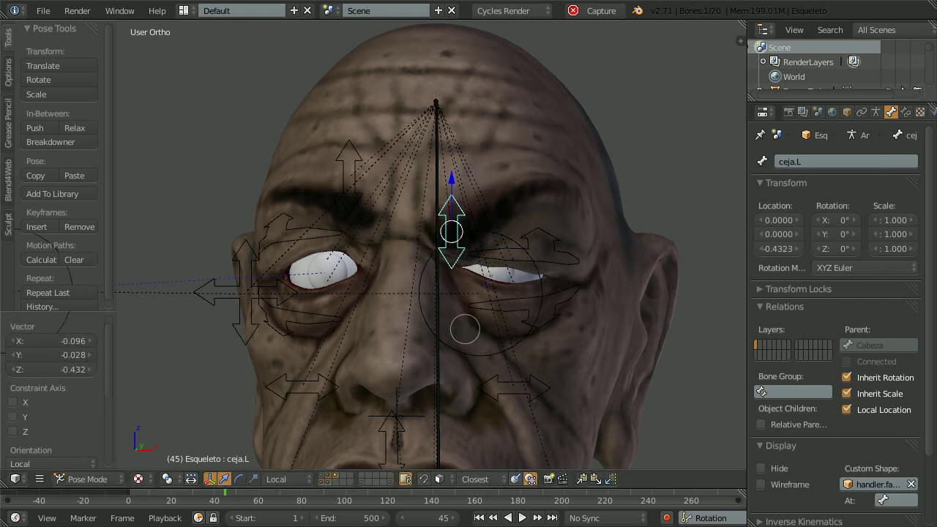
key(g)
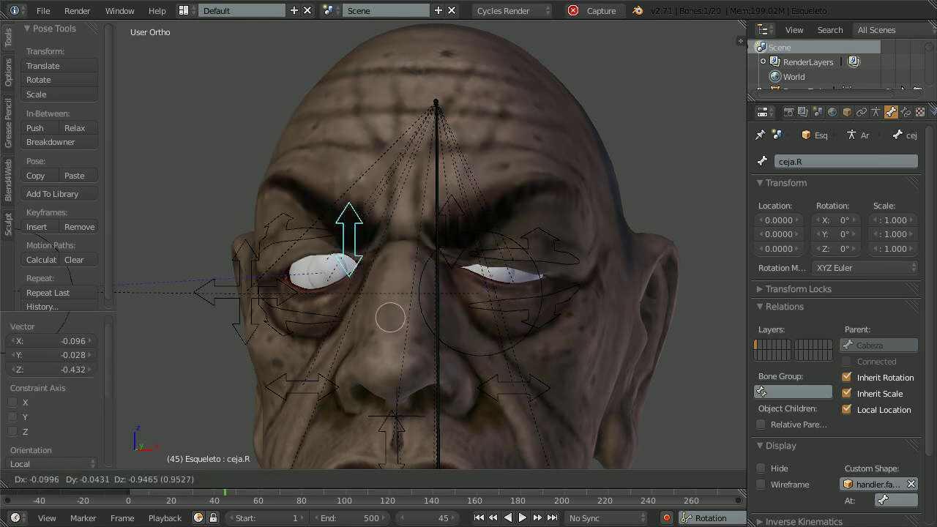
click(388, 196)
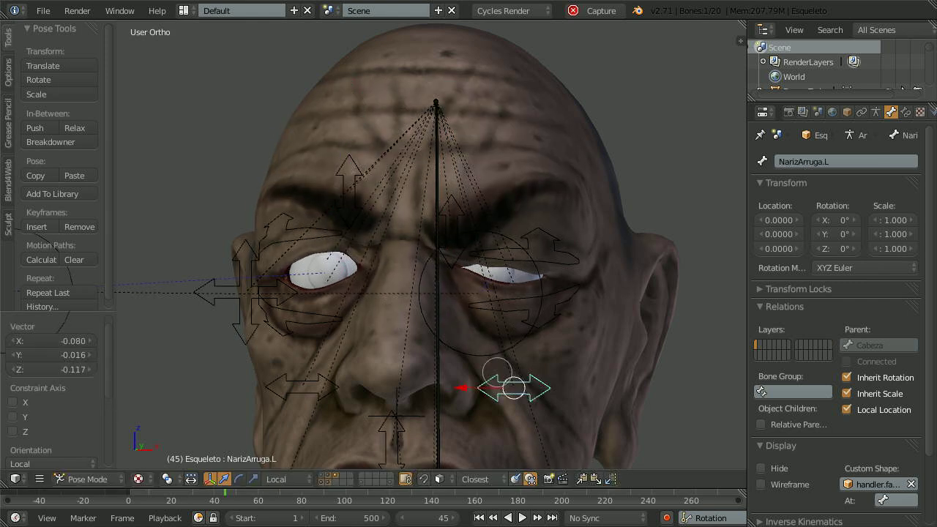
- Move the NarizArruga.L control outward to wrinkle the nose, and test the NarizArruga.R control
key(g)
click(554, 368)
right_click(309, 376)
key(g)
click(480, 269)
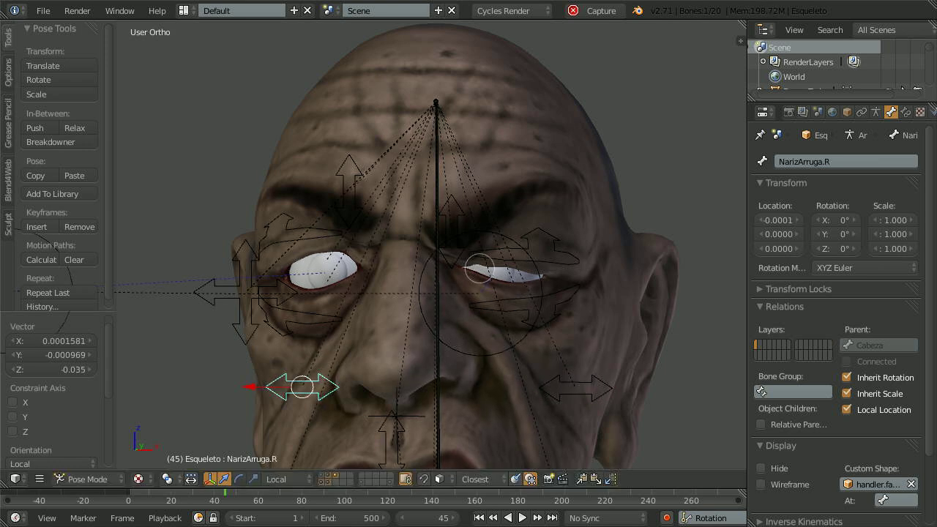
- Raise the sonrisa.central control 0.236 along Z to lift the middle of the upper lip
middle_drag(254, 334, 499, 251)
right_click(443, 235)
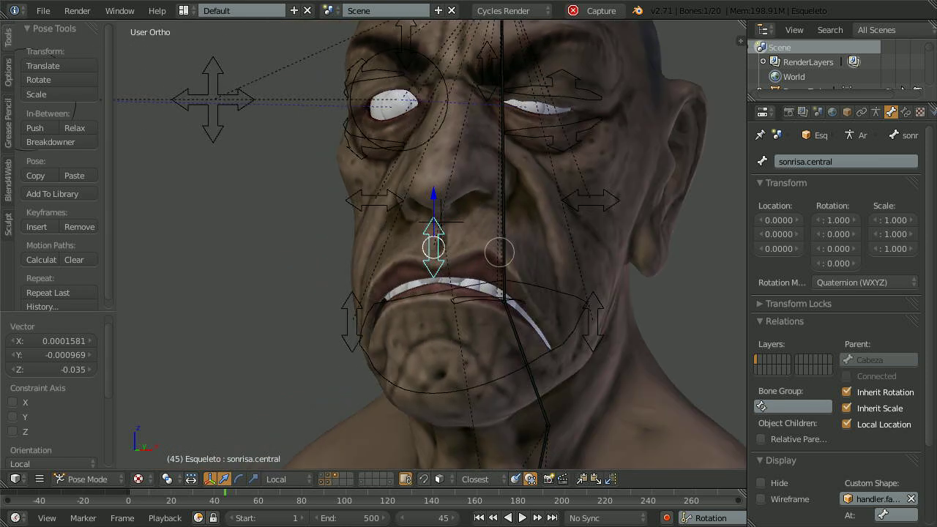
key(g)
click(488, 225)
- Raise the sonrisa.L control 1.371 along Z, and move the sonrisa.R control to adjust the other mouth corner
right_click(600, 310)
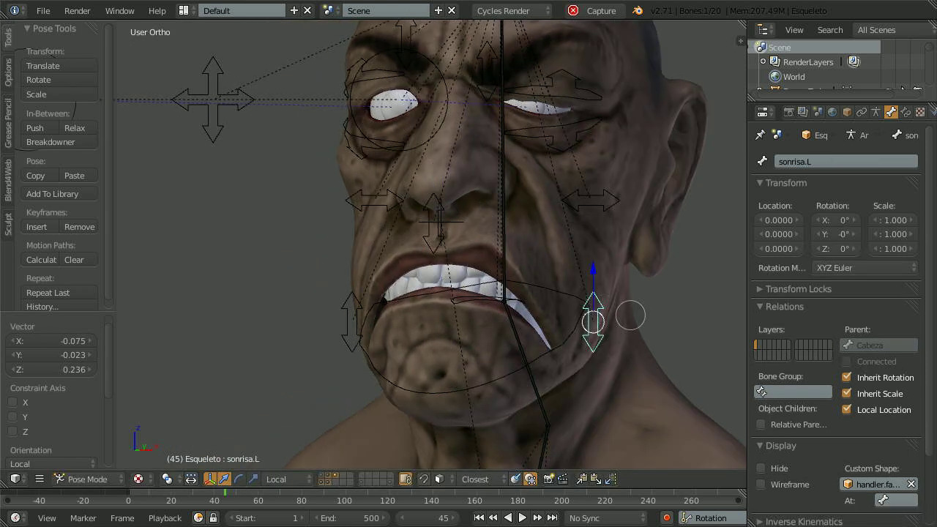
middle_drag(628, 314, 637, 308)
key(g)
click(602, 206)
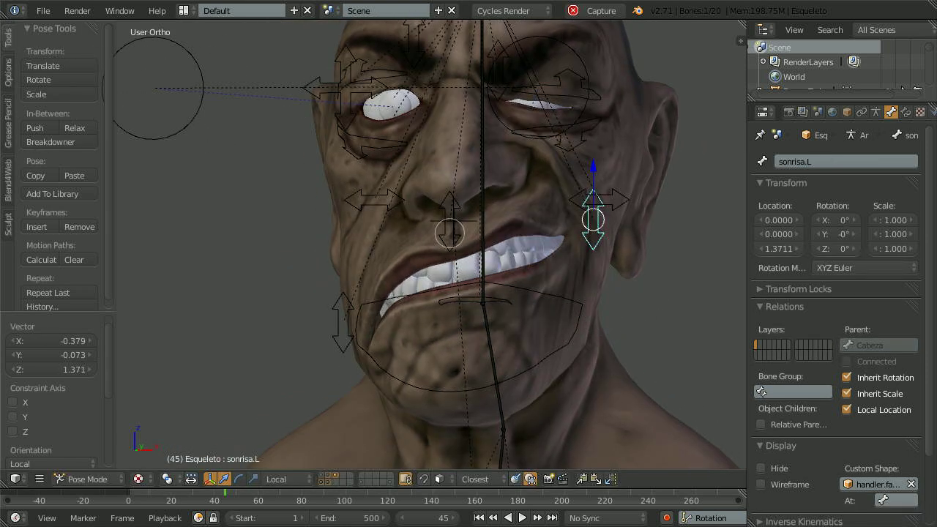
right_click(350, 330)
key(g)
click(404, 235)
middle_drag(404, 235, 476, 192)
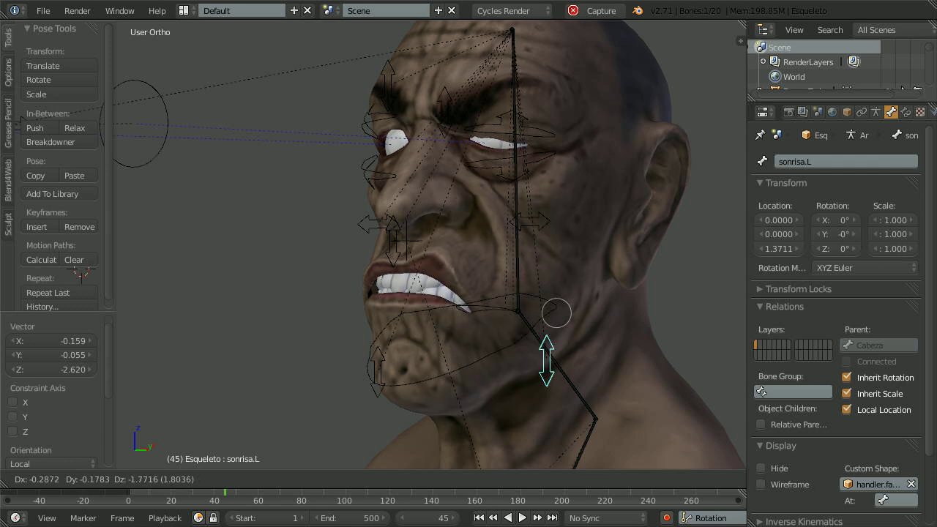
- Move the mouth-corner smile controls again to test the expression from several angles
right_click(394, 385)
middle_drag(393, 385, 483, 259)
click(443, 373)
scroll(544, 330, up, 5)
scroll(527, 263, down, 5)
right_click(334, 284)
middle_drag(411, 268, 445, 261)
key(g)
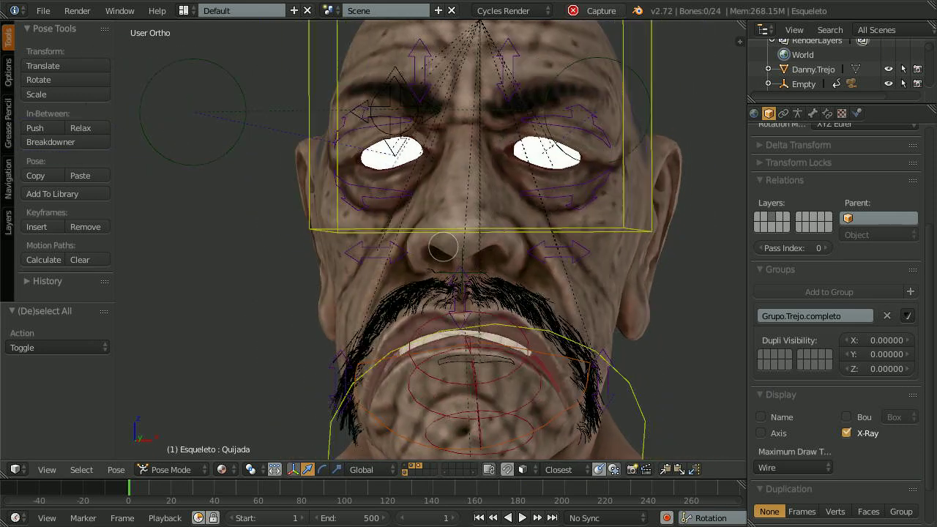
- Widen the properties area and show the modifiers of the Danny.Trejo.LowPoly head mesh with the mustache
middle_drag(443, 247, 367, 240)
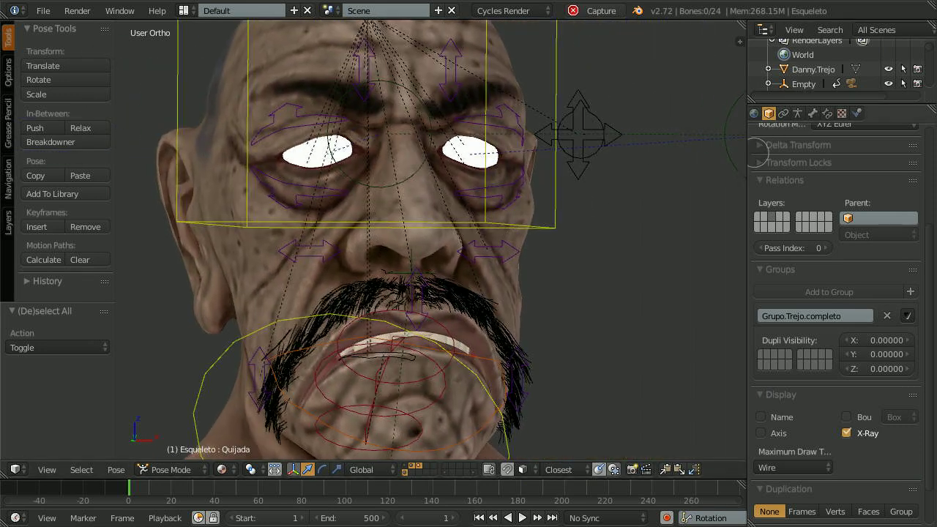
drag(747, 153, 676, 161)
shift+middle_drag(317, 259, 365, 268)
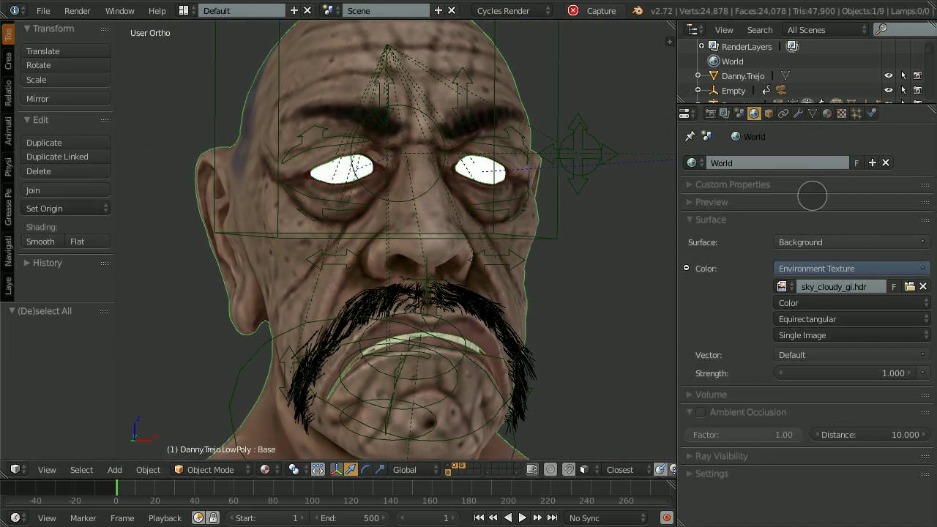
click(798, 113)
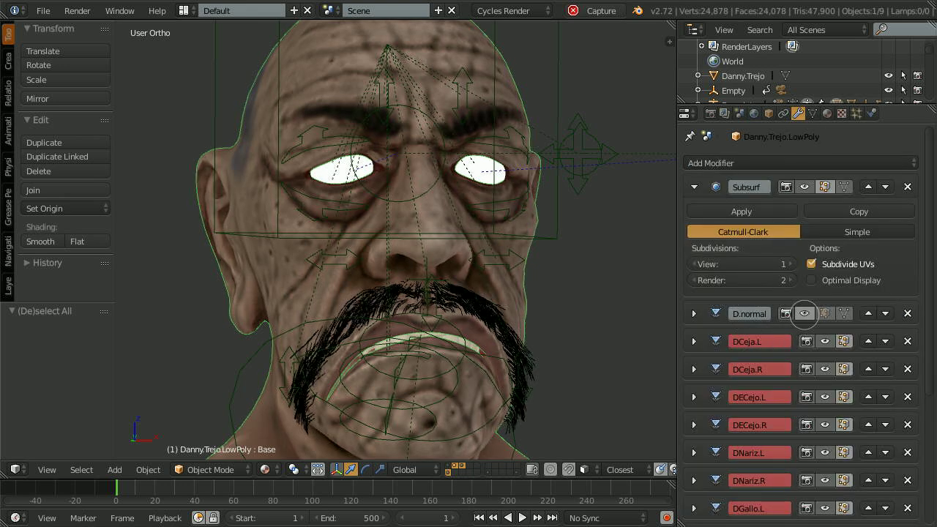
- Toggle the viewport display of the D.normal and Subsurf modifiers off and back on to compare the head
click(804, 313)
click(806, 311)
click(800, 188)
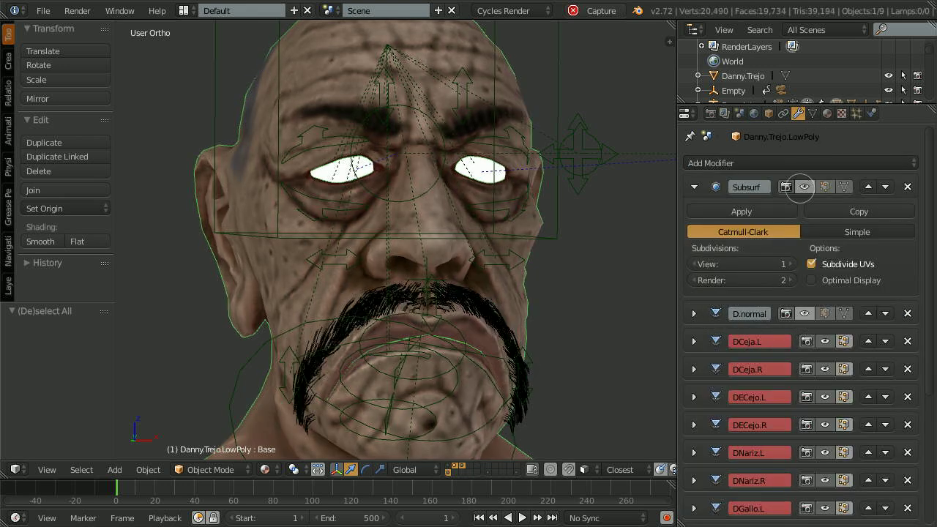
click(800, 188)
- Pose the eyebrows asymmetrically by moving ceja.L 0.968 and ceja.R -1.104 along Z
right_click(464, 78)
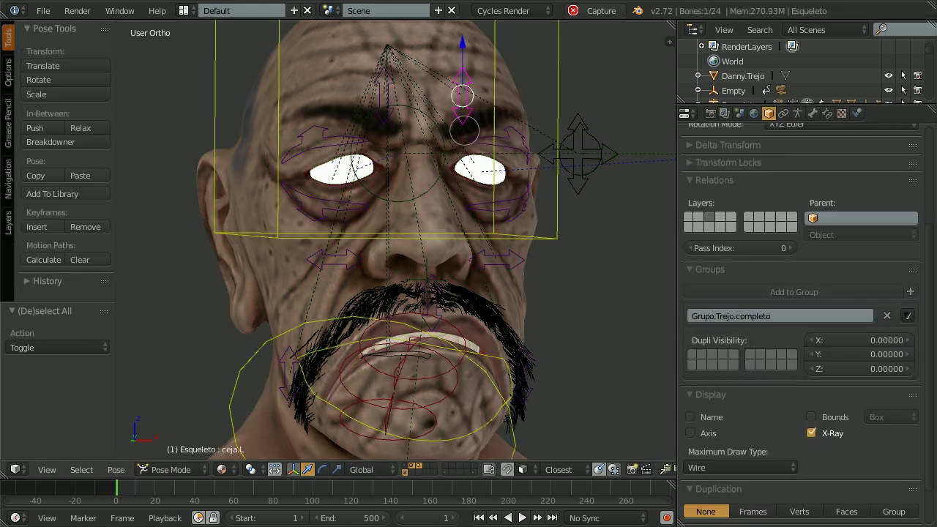
key(g)
click(626, 179)
shift+middle_drag(382, 123, 380, 200)
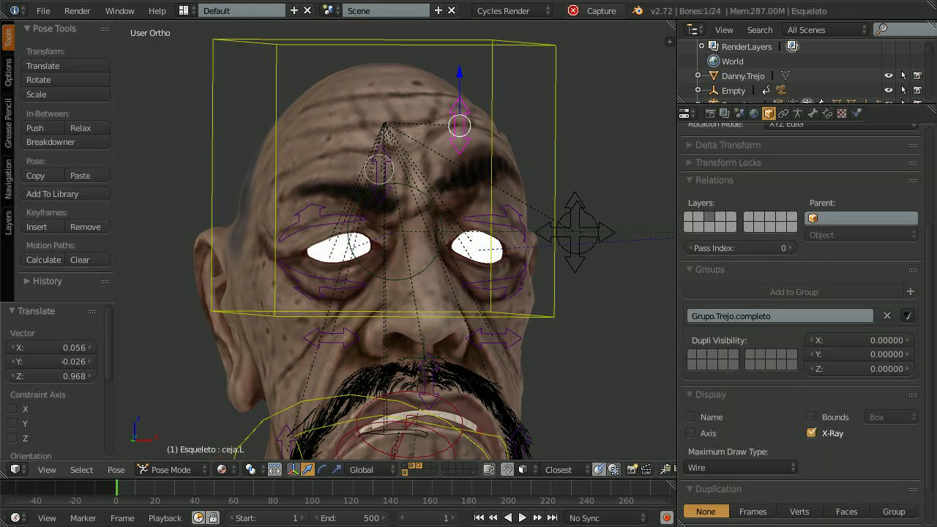
key(g)
click(358, 263)
shift+scroll(358, 263, up, 5)
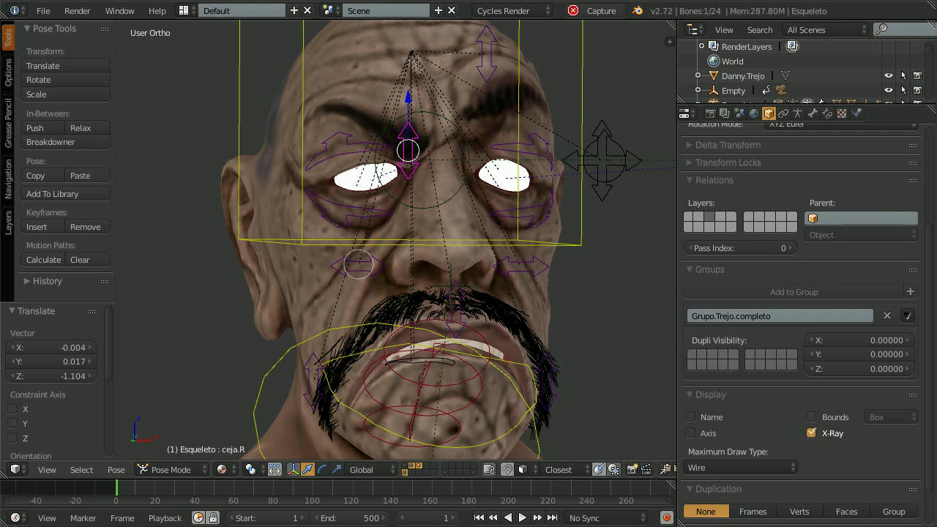
- Move the character's right nose-wrinkle control -1.412 along X and the sonrisa.R control 0.816 along Z
key(g)
click(413, 335)
right_click(311, 377)
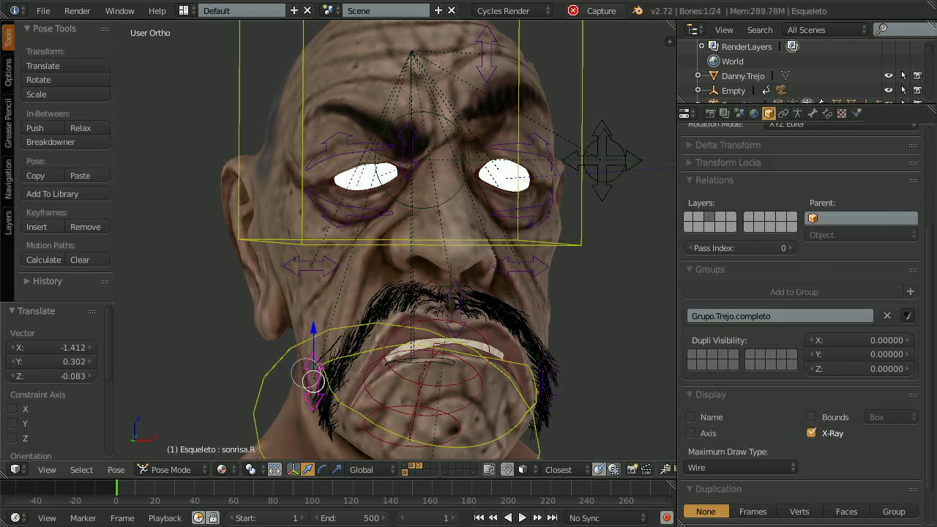
key(g)
click(499, 339)
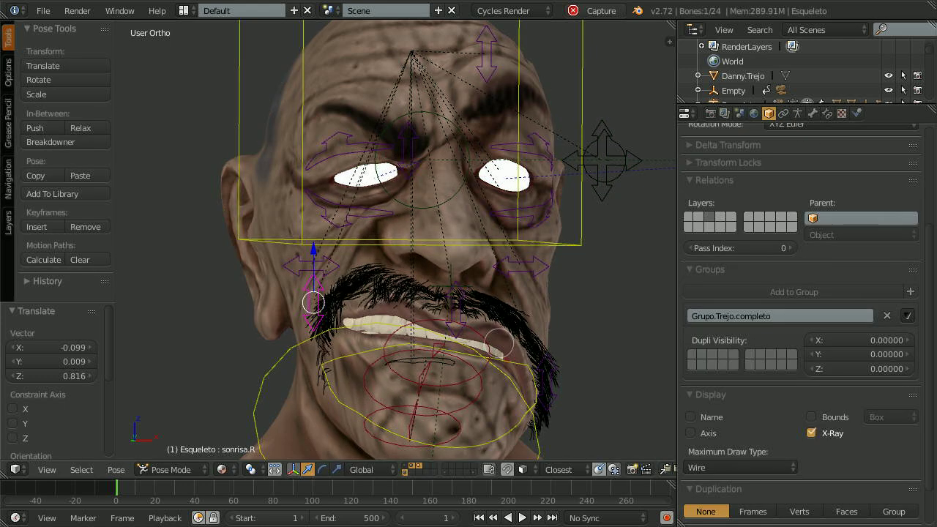
- Lower the sonrisa.L control by 0.212 along Z to pull that mouth corner down
right_click(550, 376)
key(g)
click(573, 312)
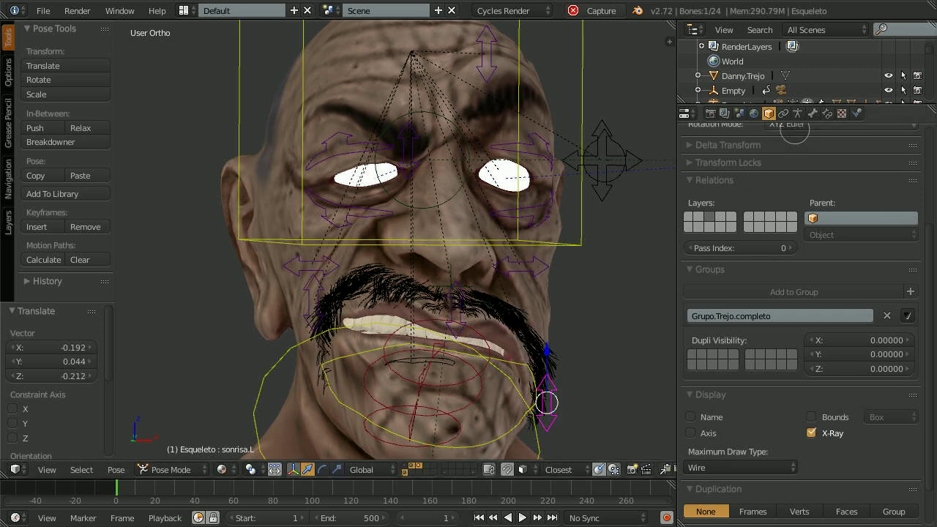
- Select the posed head mesh, show the view properties and switch the viewport shading to Solid
right_click(542, 299)
middle_drag(598, 243, 566, 231)
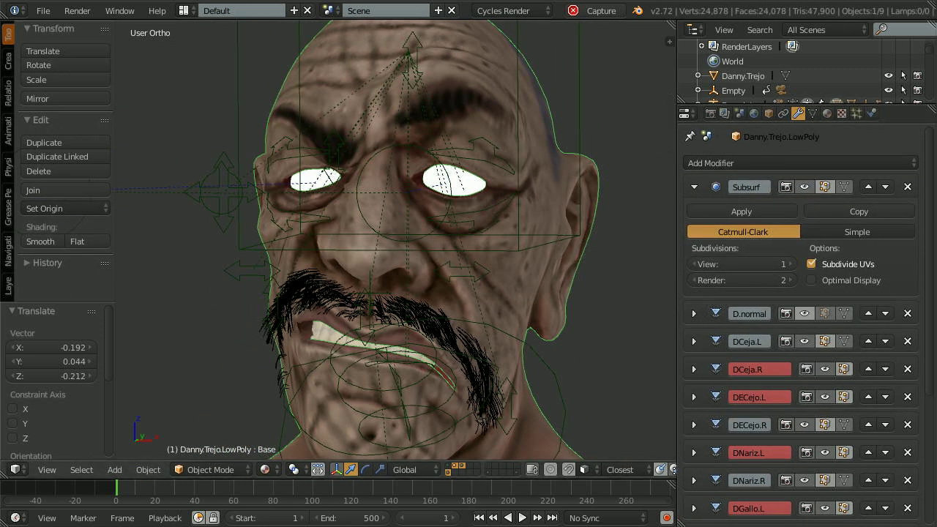
key(n)
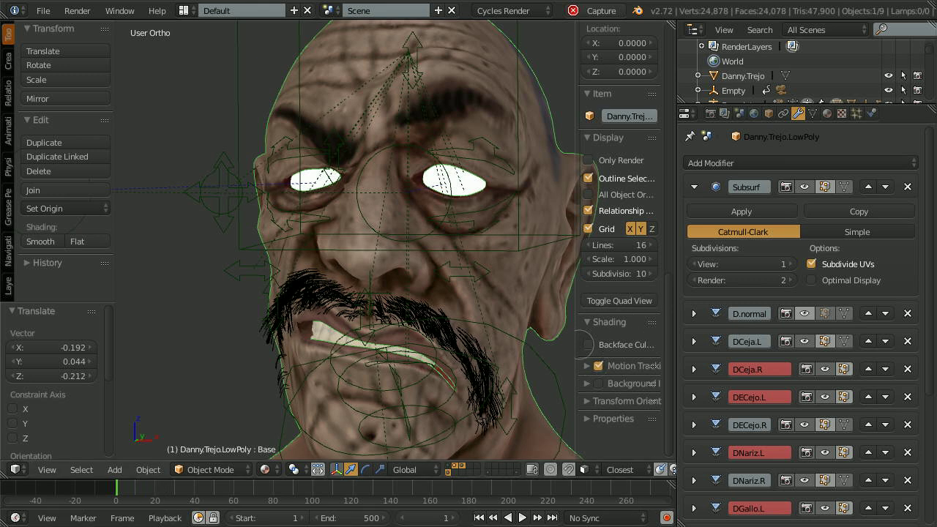
click(264, 469)
click(281, 421)
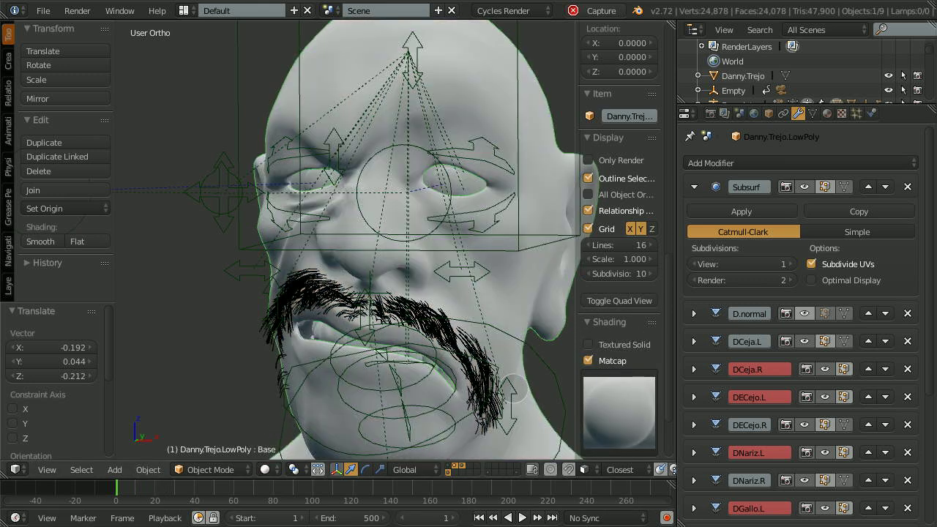
- Change the viewport matcap to the glossy blue-violet material
middle_drag(432, 151, 449, 208)
click(617, 412)
click(197, 328)
key(KP_2)
key(KP_2)
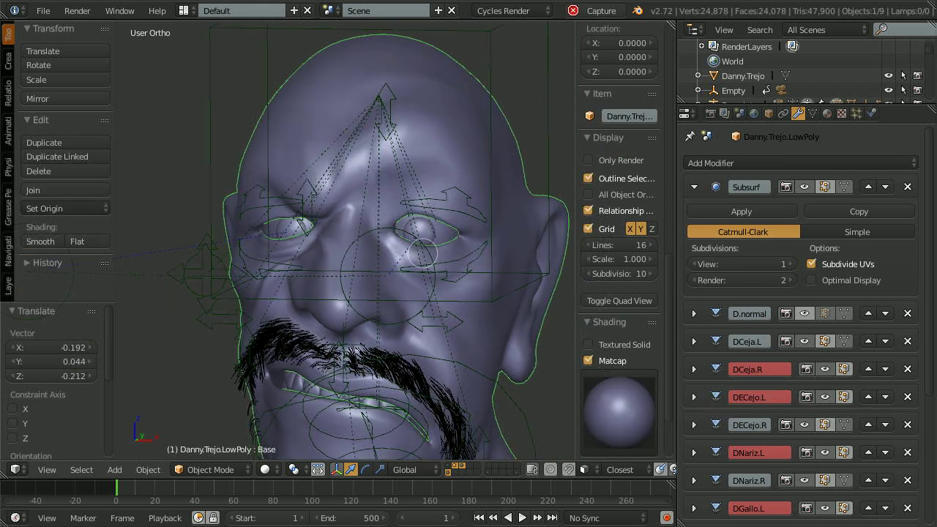
- Hide the mustache in the viewport by disabling the display of ParticleSystem 1
scroll(782, 505, down, 6)
click(844, 510)
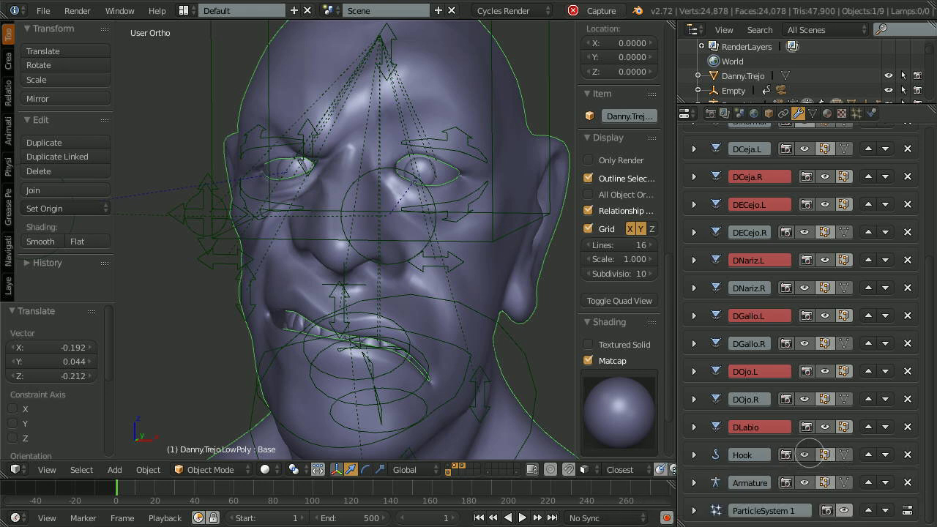
middle_drag(479, 233, 380, 260)
- Raise the Subsurf modifier's viewport subdivision level by one to refine the forehead wrinkles
scroll(846, 249, up, 7)
click(792, 265)
scroll(408, 216, up, 1)
shift+middle_drag(408, 216, 279, 313)
scroll(427, 294, up, 2)
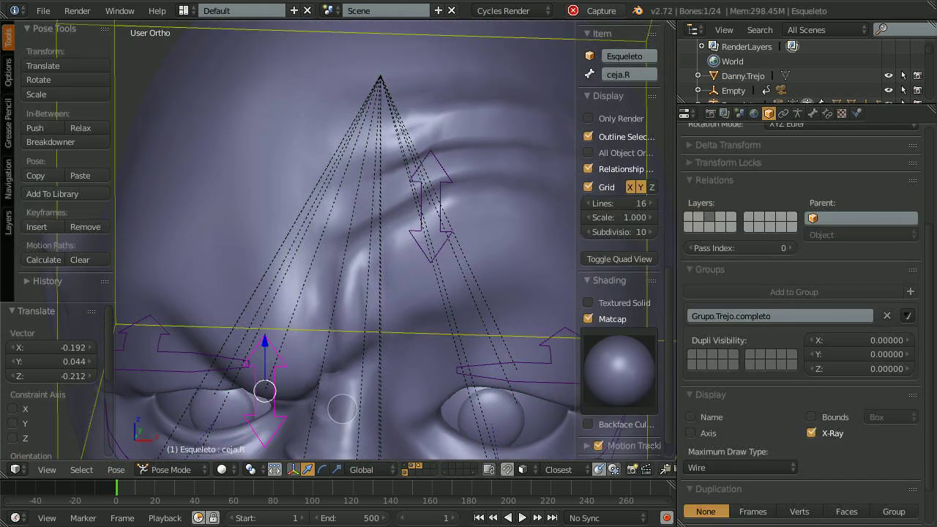
- Raise the ceja.R eyebrow control about 0.78 along Z, and inspect the head mesh's modifier stack
key(g)
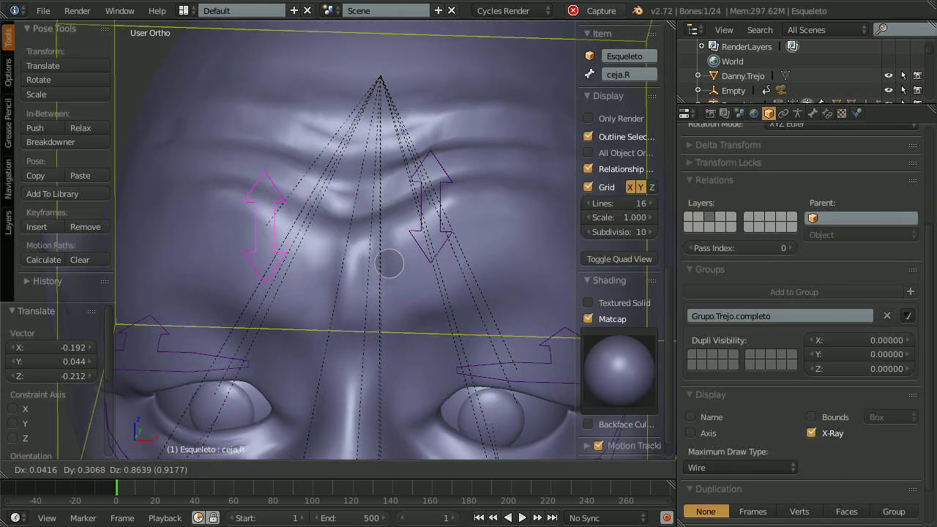
click(265, 241)
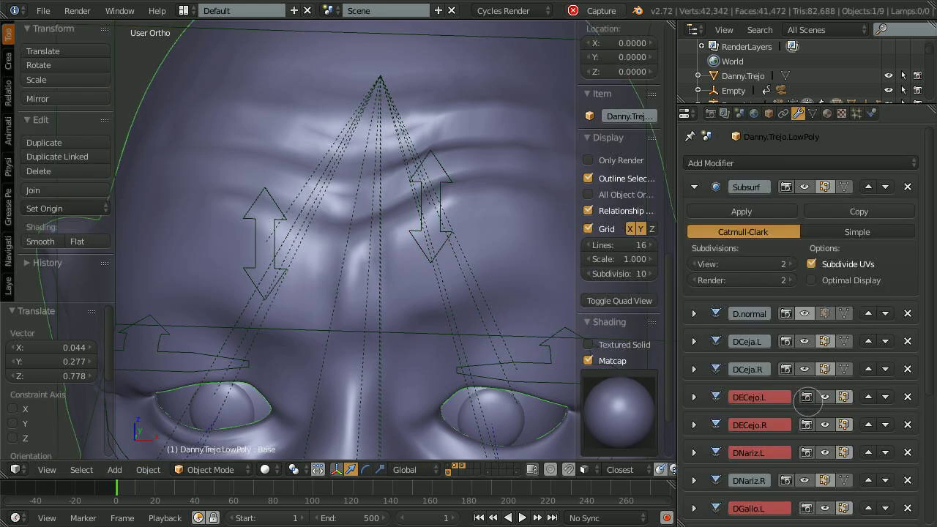
scroll(807, 405, down, 3)
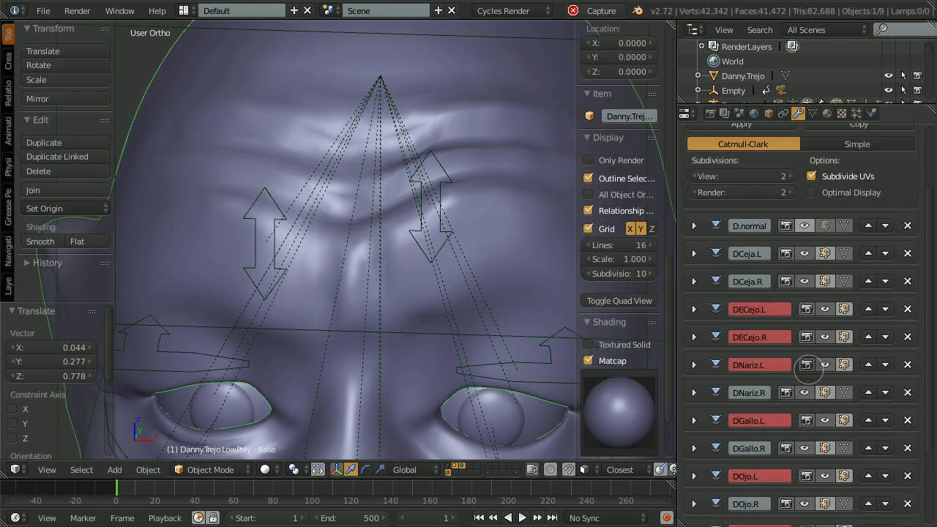
scroll(824, 405, down, 4)
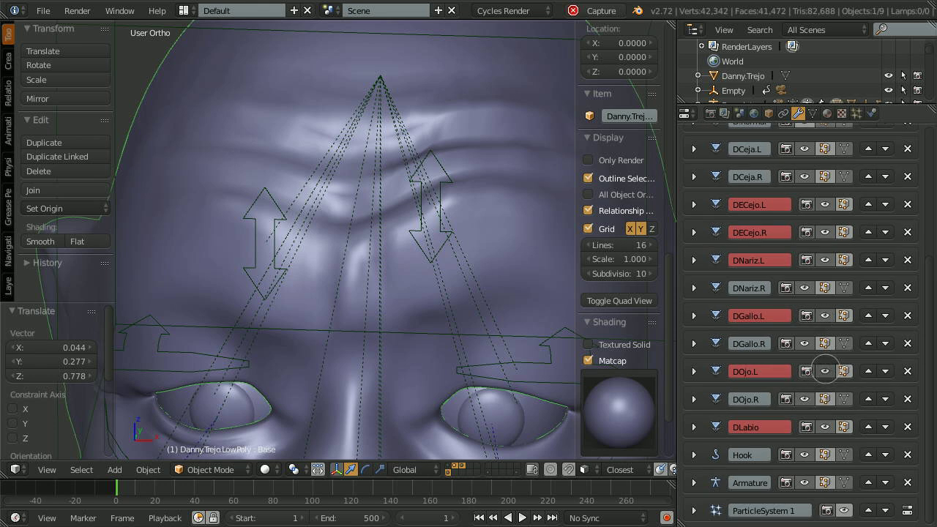
scroll(825, 371, up, 1)
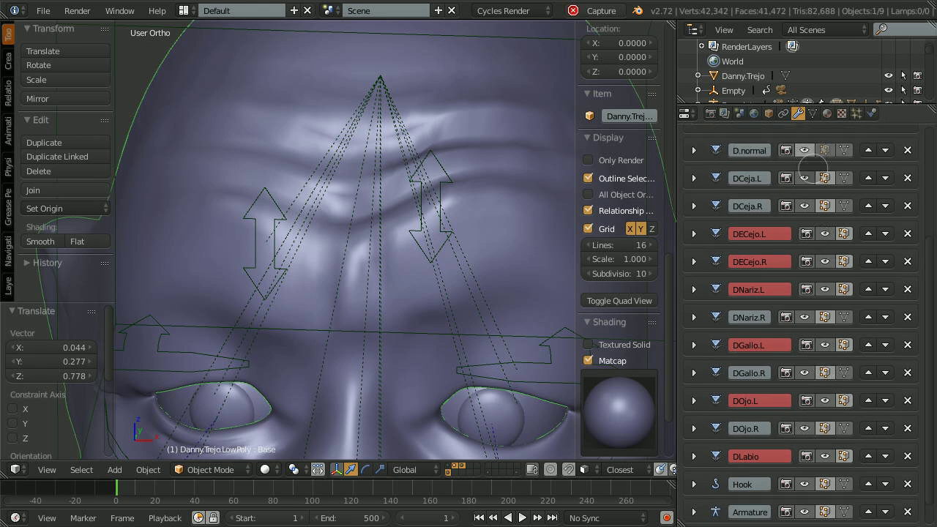
- Toggle the DNariz.R modifier's viewport display off and on to compare the wrinkles beside the nose
middle_drag(424, 243, 443, 234)
scroll(455, 285, down, 4)
shift+middle_drag(451, 285, 504, 232)
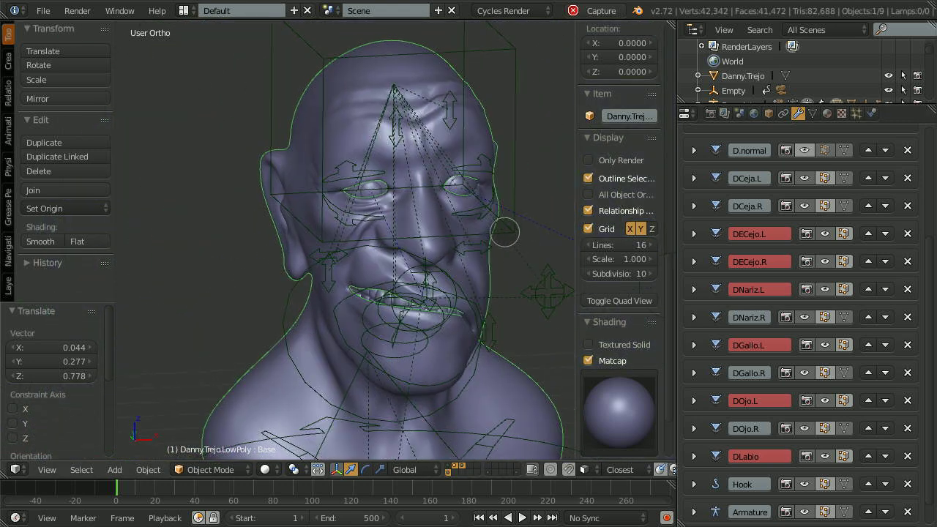
scroll(378, 234, up, 7)
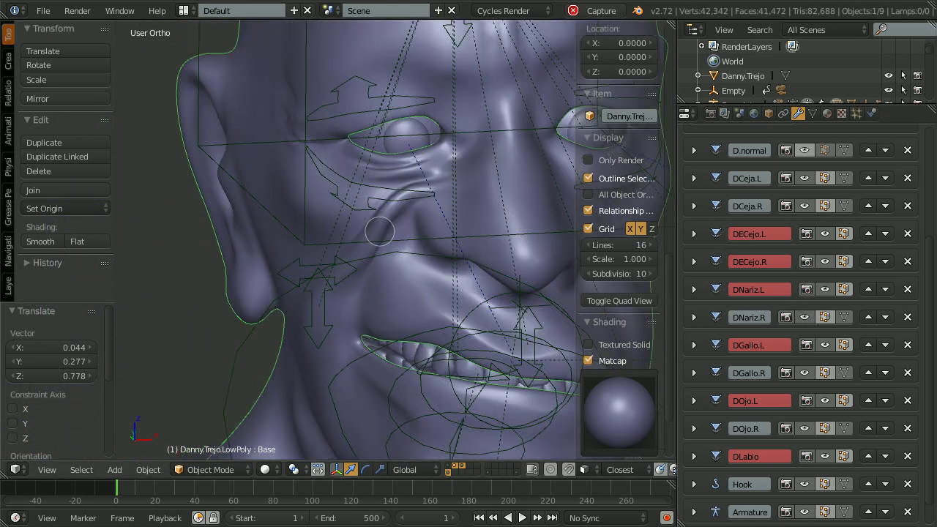
middle_drag(379, 234, 343, 237)
click(805, 319)
click(805, 319)
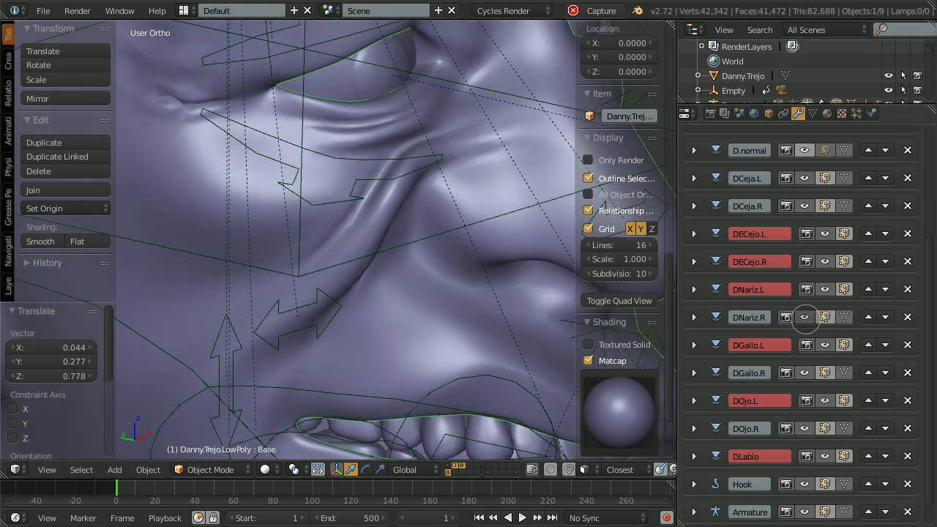
- Toggle the DGallo.R modifier's viewport display off and on to compare the wrinkles around the outer eye corner
scroll(440, 256, down, 1)
click(807, 374)
click(808, 374)
- Toggle the Subsurf modifier's viewport display off and on to compare the wrinkles around the right eye
shift+middle_drag(329, 247, 434, 345)
middle_drag(416, 371, 448, 361)
scroll(812, 178, up, 5)
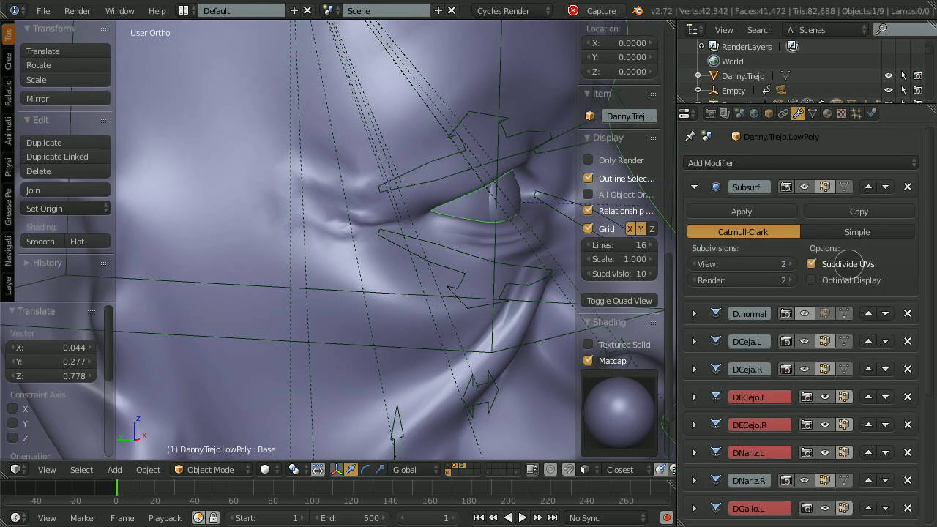
click(805, 187)
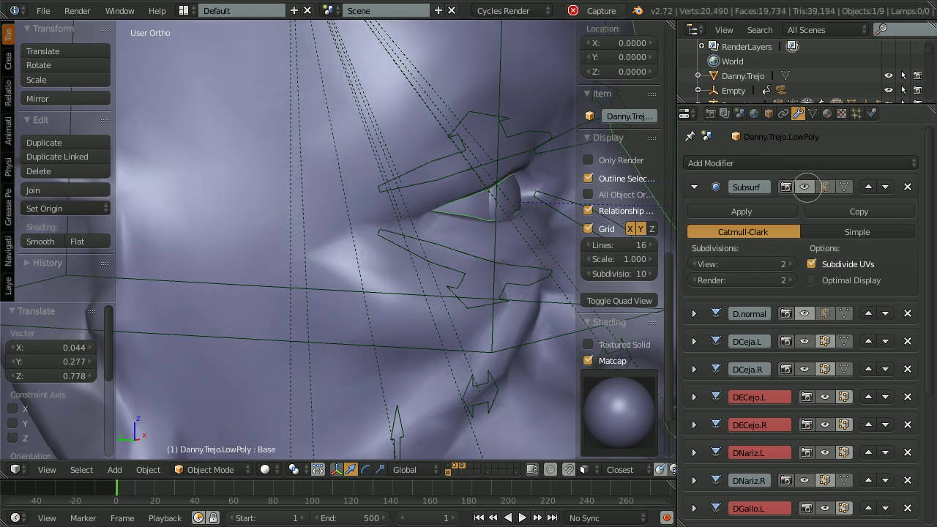
click(805, 187)
- Compare the forehead and whole face with the Subsurf modifier's viewport display off and on
scroll(800, 369, down, 6)
shift+middle_drag(433, 347, 468, 344)
scroll(397, 262, down, 3)
scroll(803, 292, up, 6)
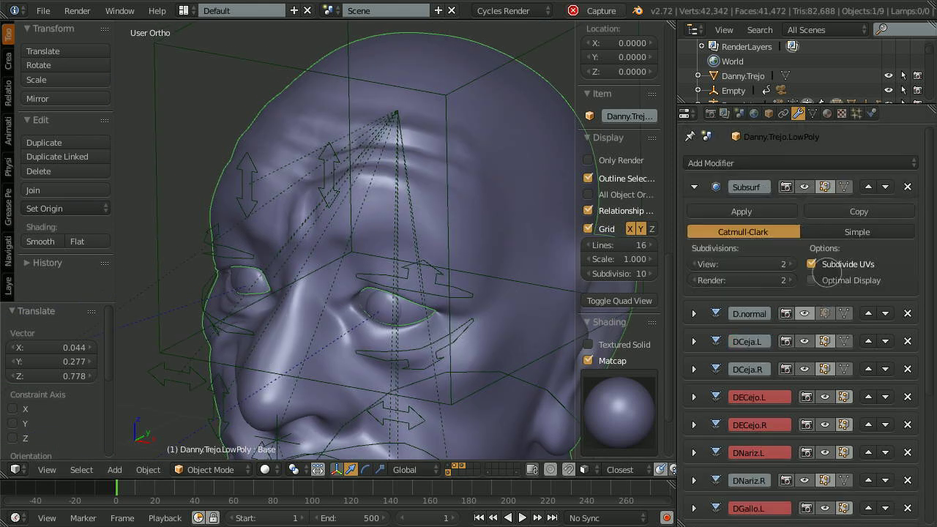
click(805, 187)
click(803, 186)
- Lower the Subsurf viewport level to 1 to compare the forehead detail, and restore it to 2
scroll(786, 351, down, 1)
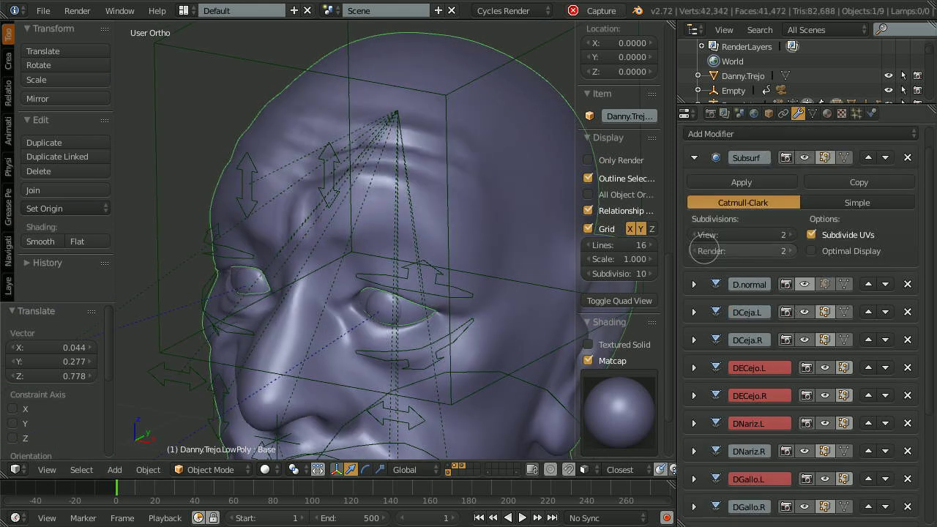
click(696, 233)
middle_drag(378, 212, 437, 210)
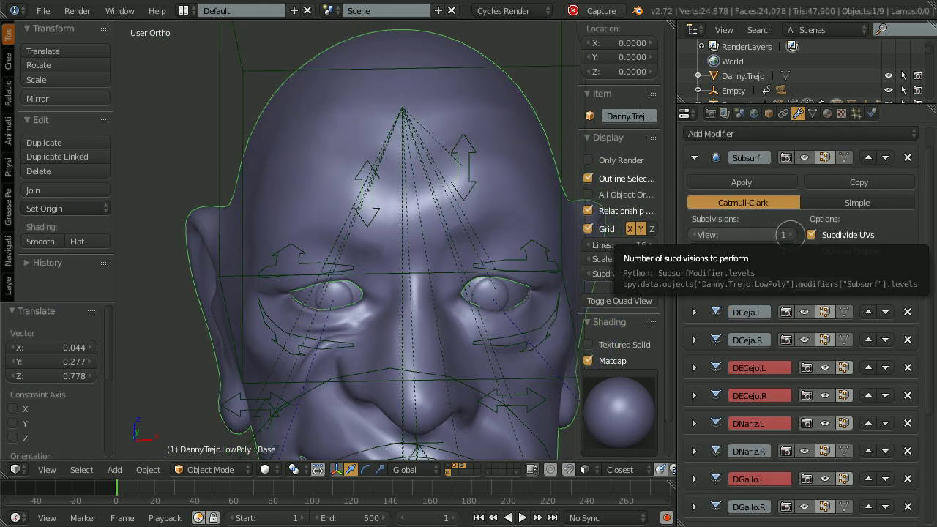
click(783, 235)
- Toggle the DOjo.R modifier's viewport display off and on to compare the wrinkles under the right eye
scroll(781, 365, down, 6)
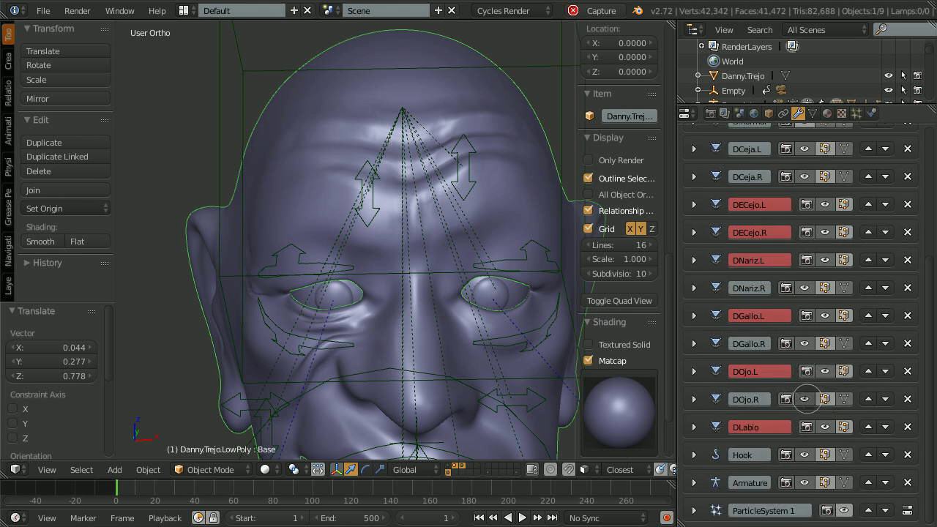
scroll(329, 344, up, 4)
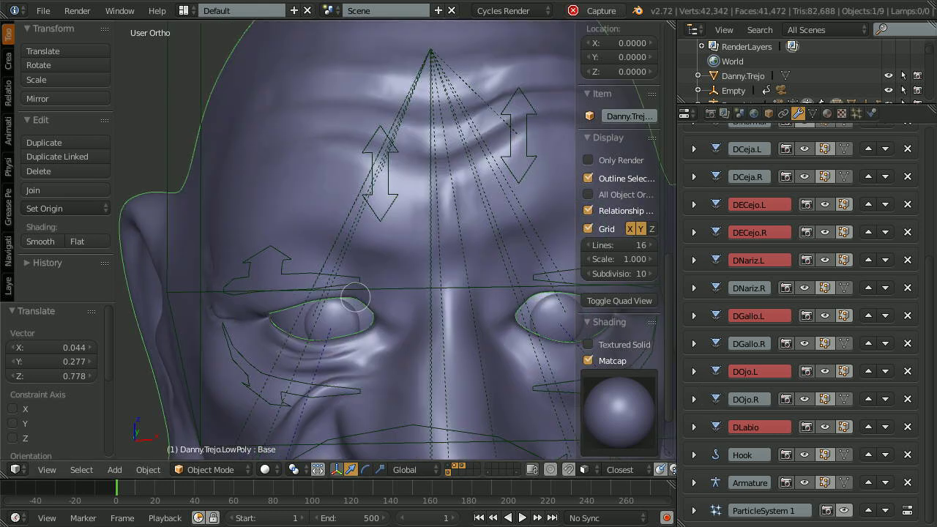
shift+middle_drag(367, 406, 350, 301)
click(802, 402)
click(802, 402)
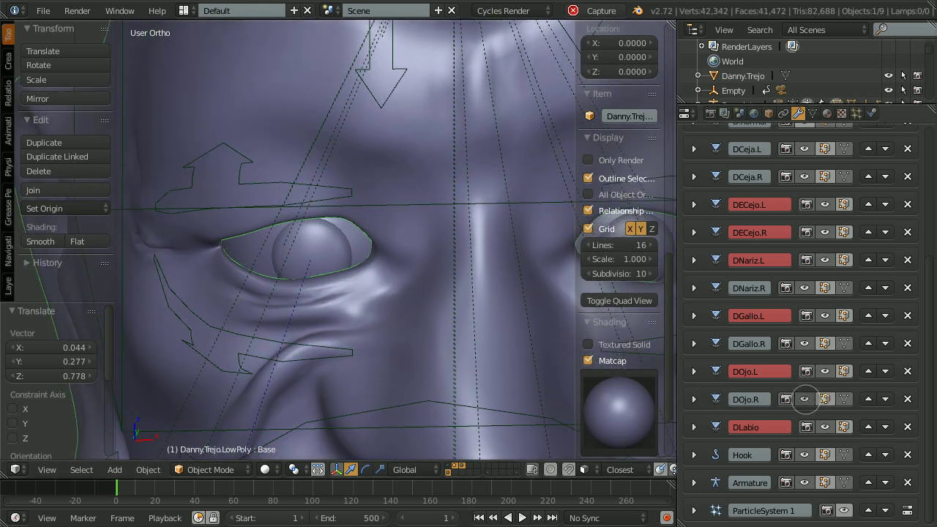
- Select the Esqueleto armature, switch it from Pose Mode to Object Mode and hide it in the viewport
scroll(481, 268, down, 6)
middle_drag(481, 268, 446, 262)
scroll(462, 266, down, 2)
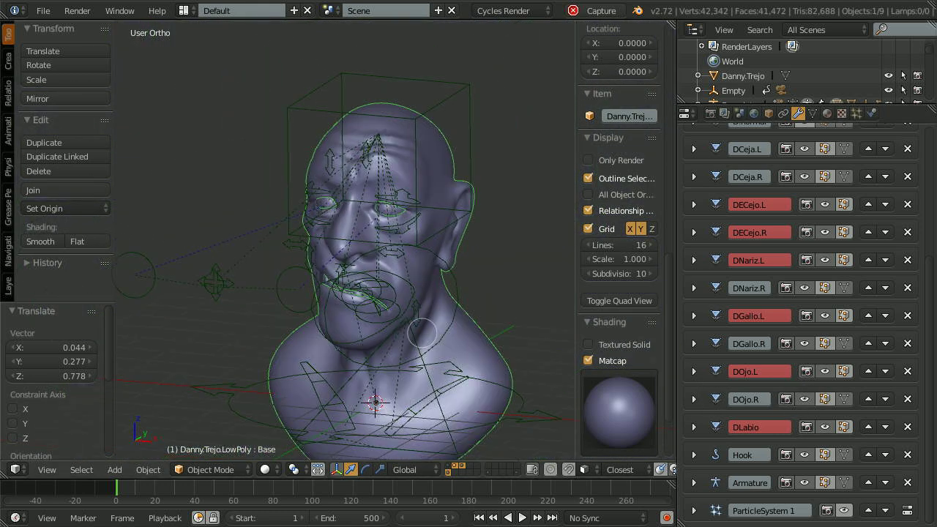
right_click(469, 97)
key(ctrl+Tab)
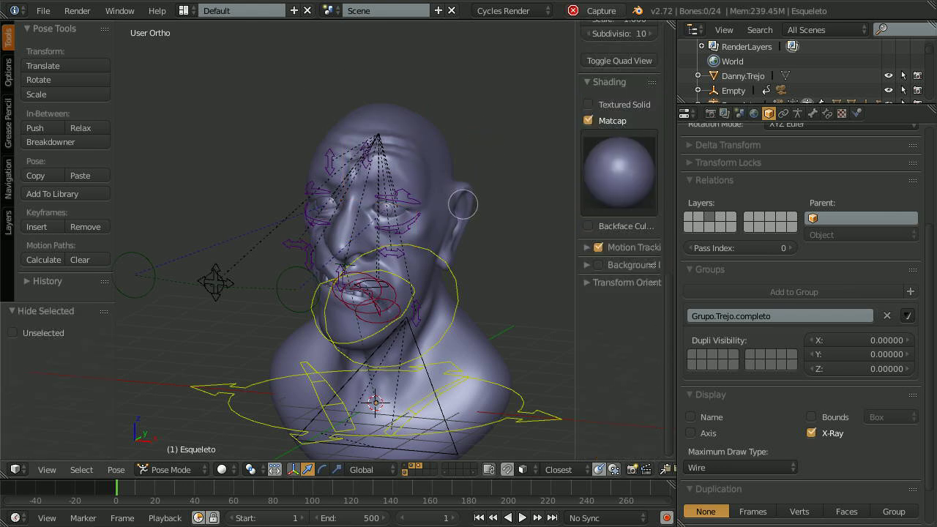
click(171, 469)
click(170, 447)
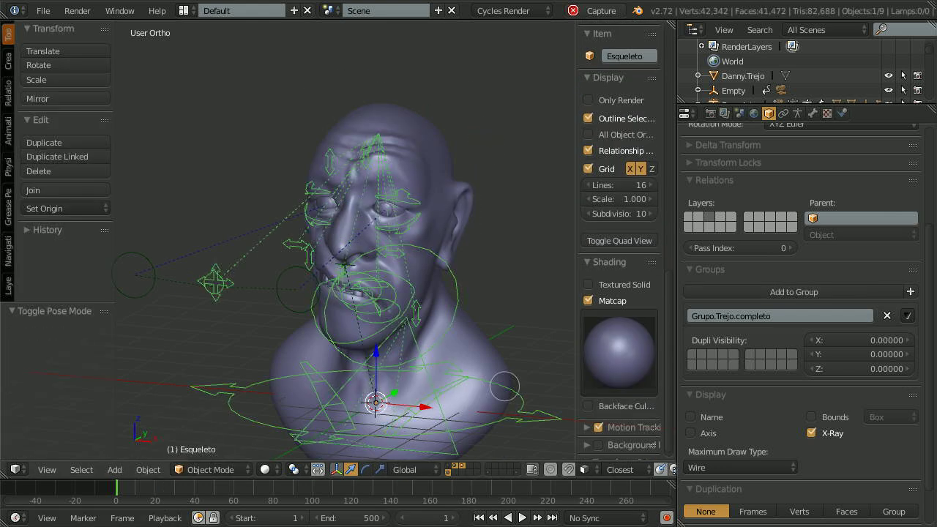
key(h)
- Select the head mesh, re-enable the viewport display of its DCeja.R and DCeja.L modifiers and inspect the face from the side
scroll(489, 253, up, 4)
middle_drag(456, 264, 503, 271)
right_click(549, 158)
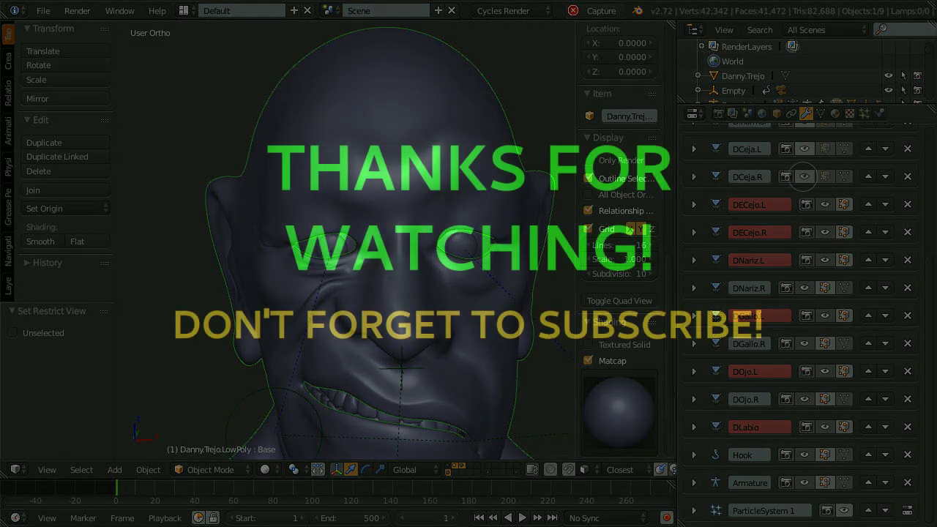
click(803, 177)
click(802, 150)
middle_drag(468, 264, 340, 265)
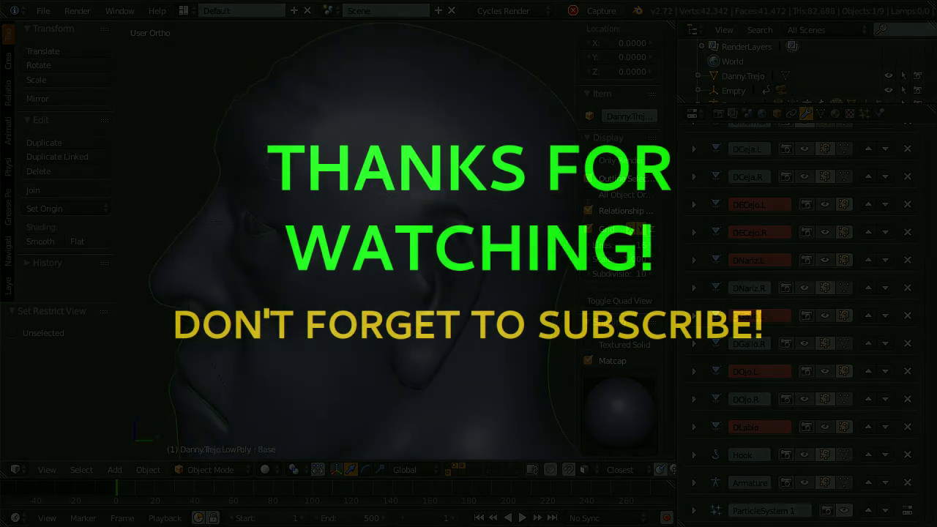